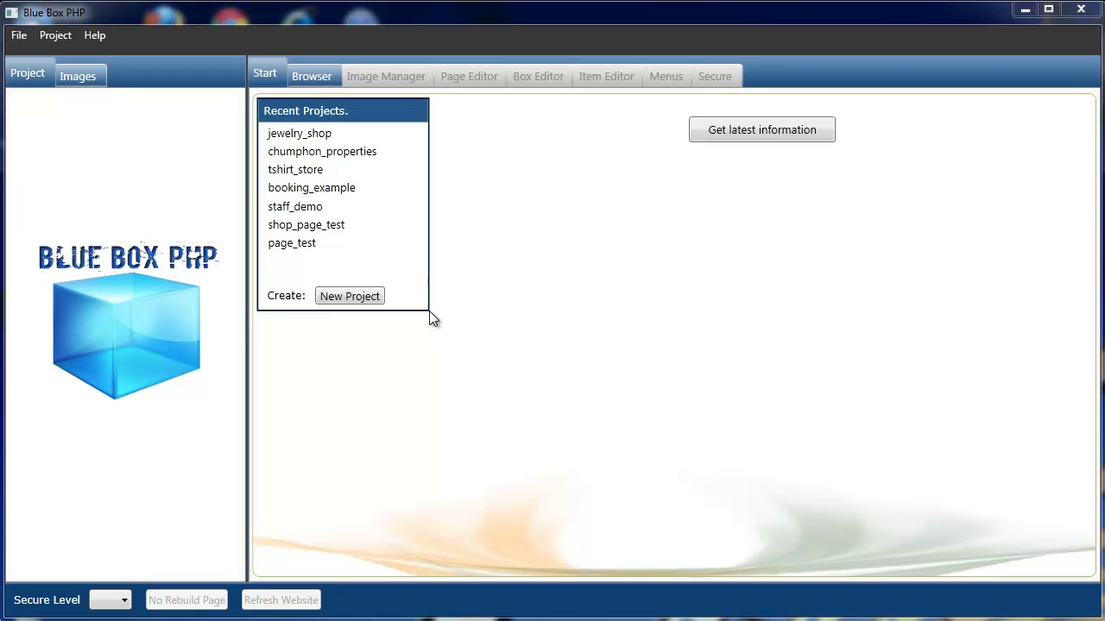
Load the jewelry_shop project from the Recent Projects list.
{"action": "left_click", "coordinate": [298, 140]}
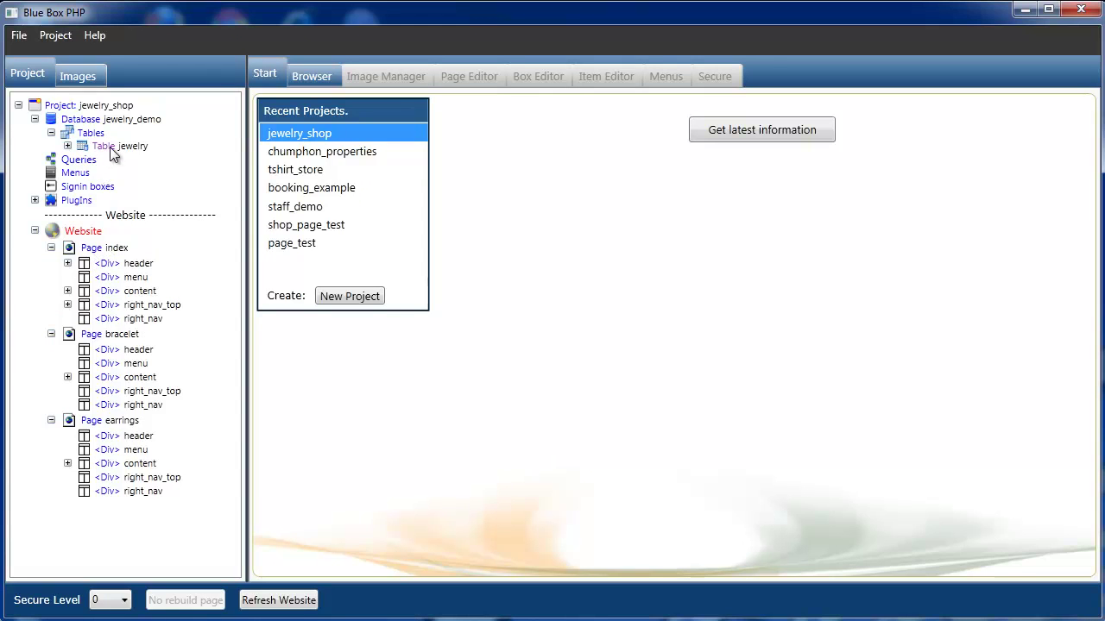
Rebuild the index page and page through its necklace listings in the preview.
{"action": "left_click", "coordinate": [94, 249]}
{"action": "left_click", "coordinate": [226, 600]}
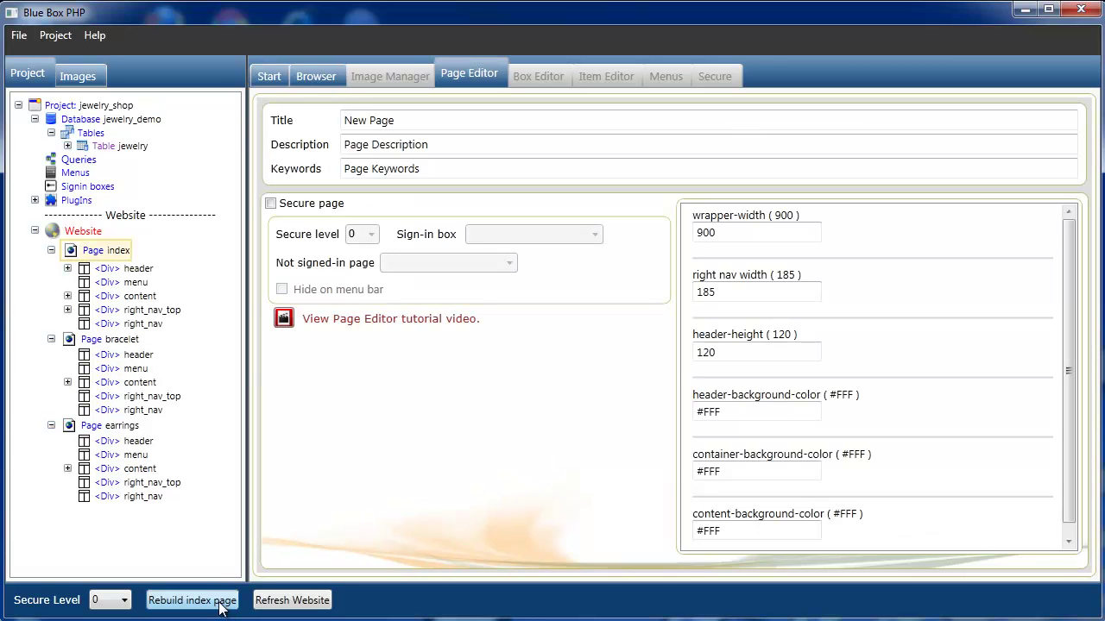
{"action": "left_click", "coordinate": [390, 213]}
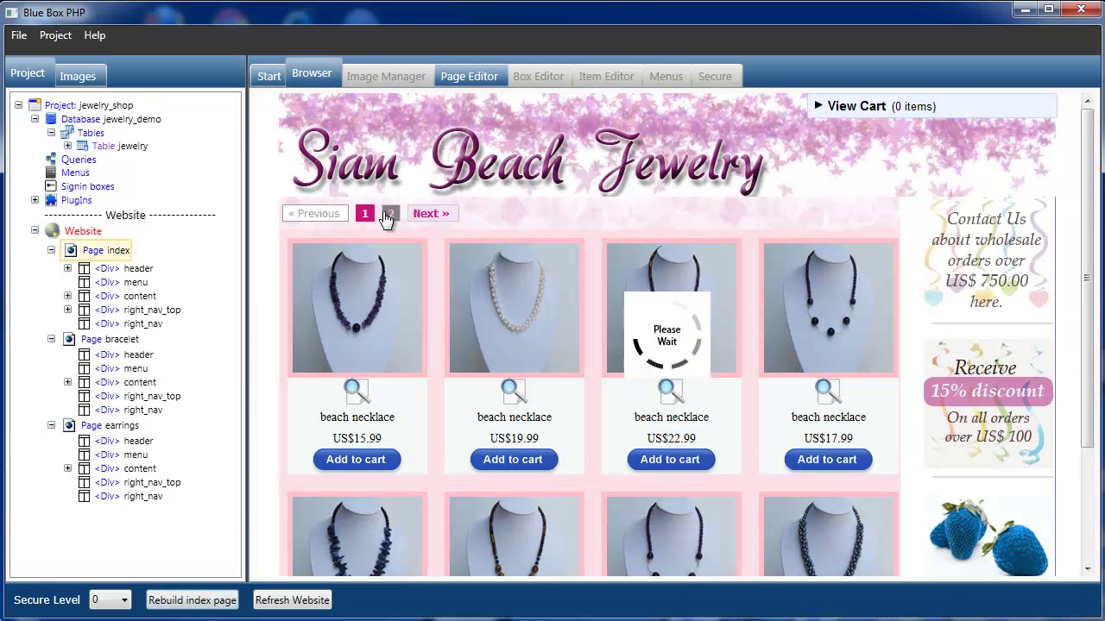
{"action": "left_click", "coordinate": [374, 214]}
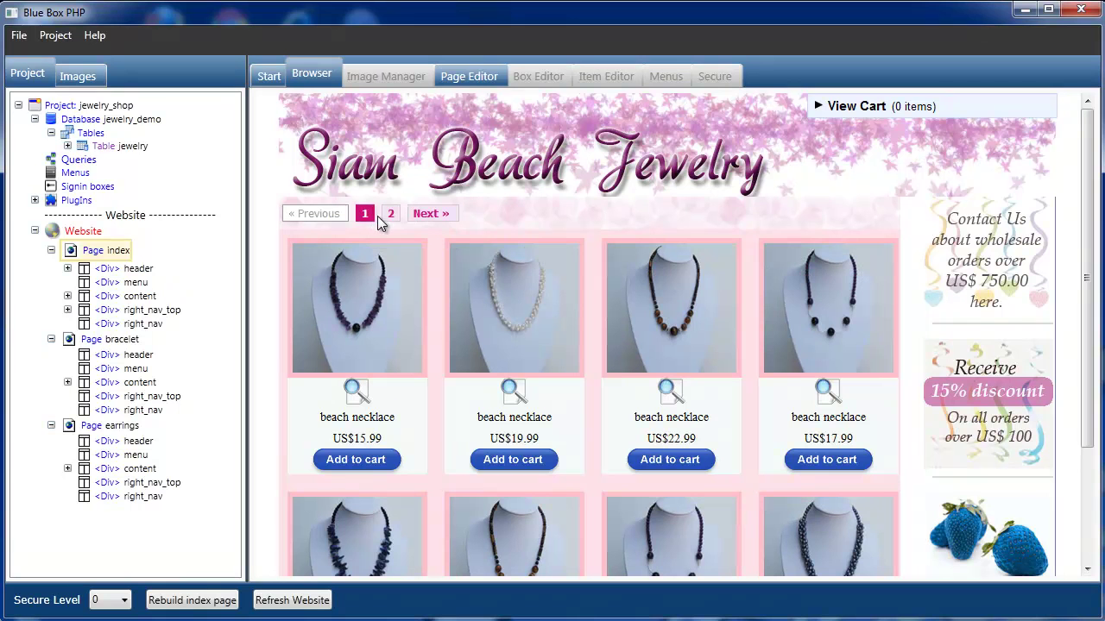
{"action": "scroll", "coordinate": [1095, 238], "scroll_direction": "down", "scroll_amount": 2}
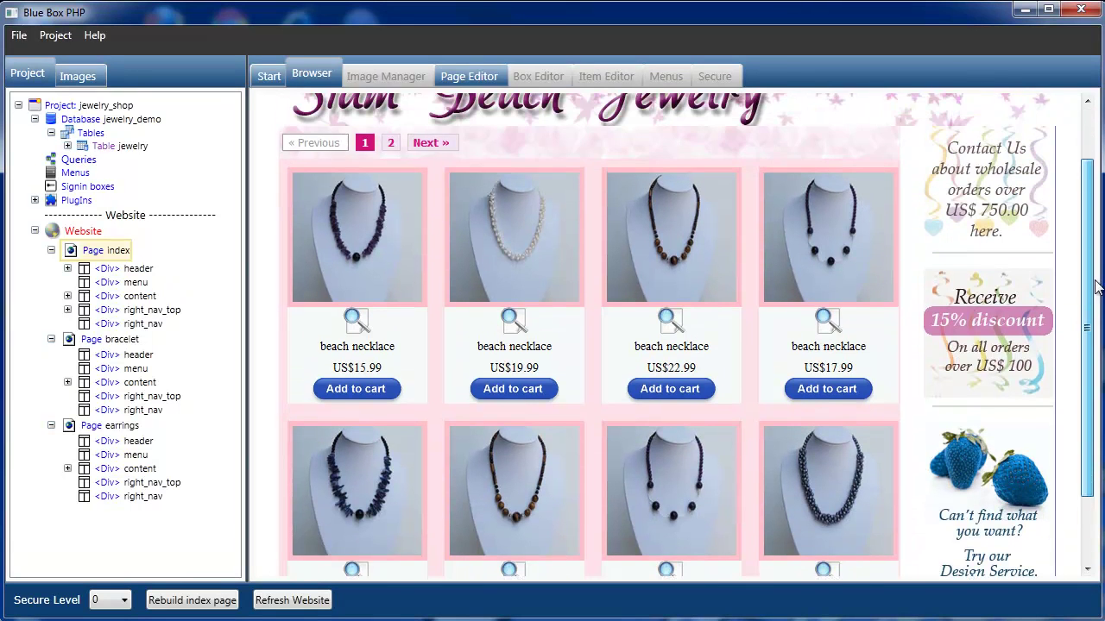
Rebuild and preview the bracelet, earrings and necklace index pages in turn.
{"action": "left_click", "coordinate": [103, 340]}
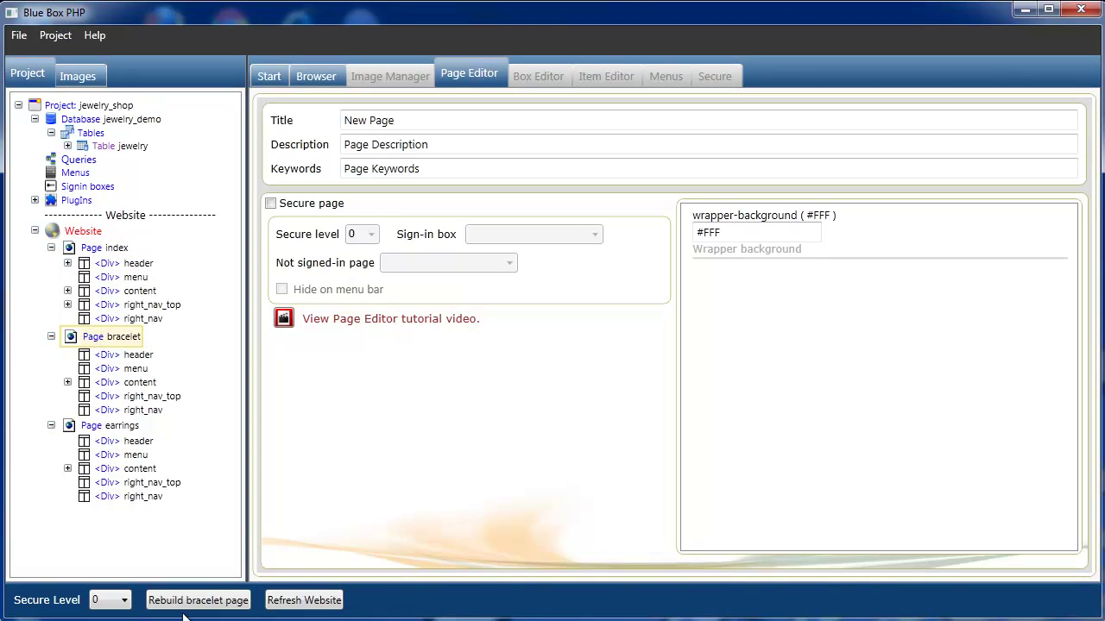
{"action": "left_click", "coordinate": [194, 599]}
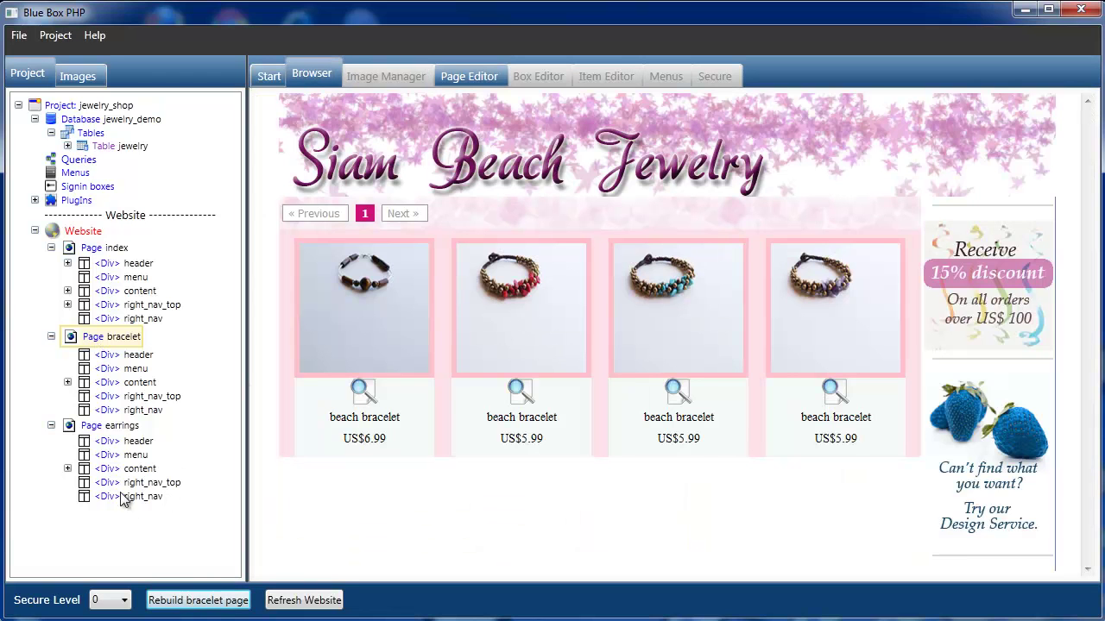
{"action": "left_click", "coordinate": [99, 428]}
{"action": "left_click", "coordinate": [200, 598]}
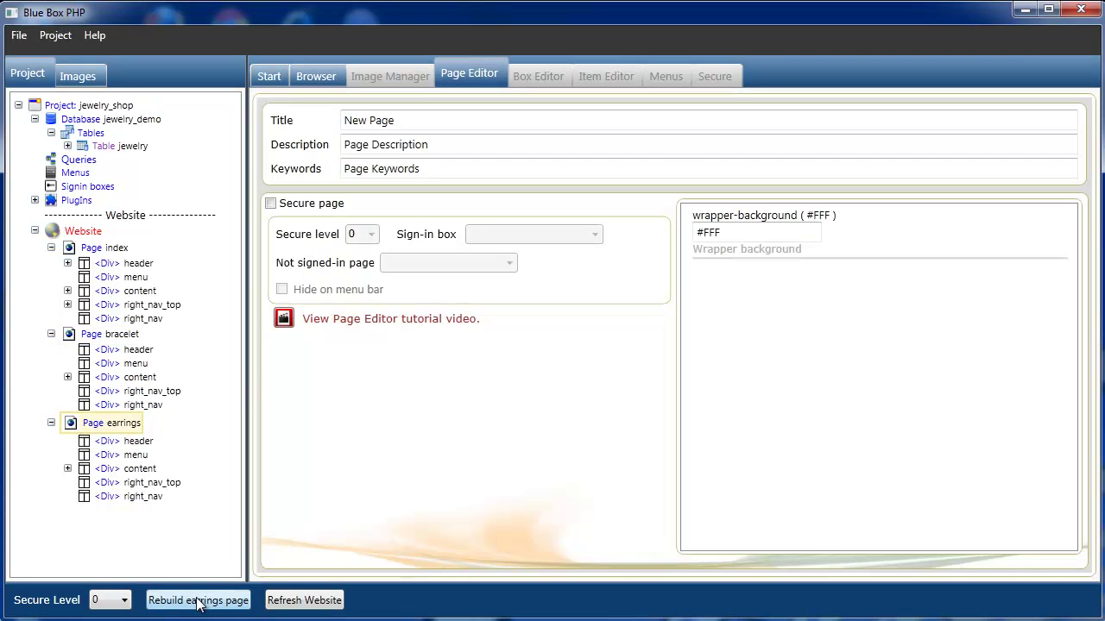
{"action": "left_click", "coordinate": [95, 251]}
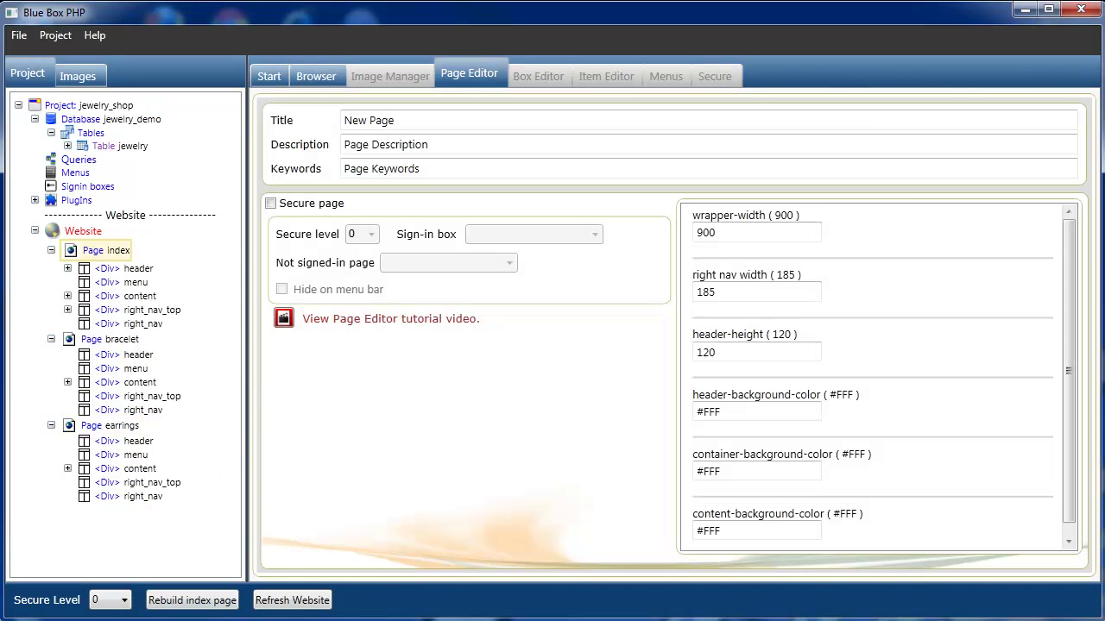
{"action": "left_click", "coordinate": [216, 600]}
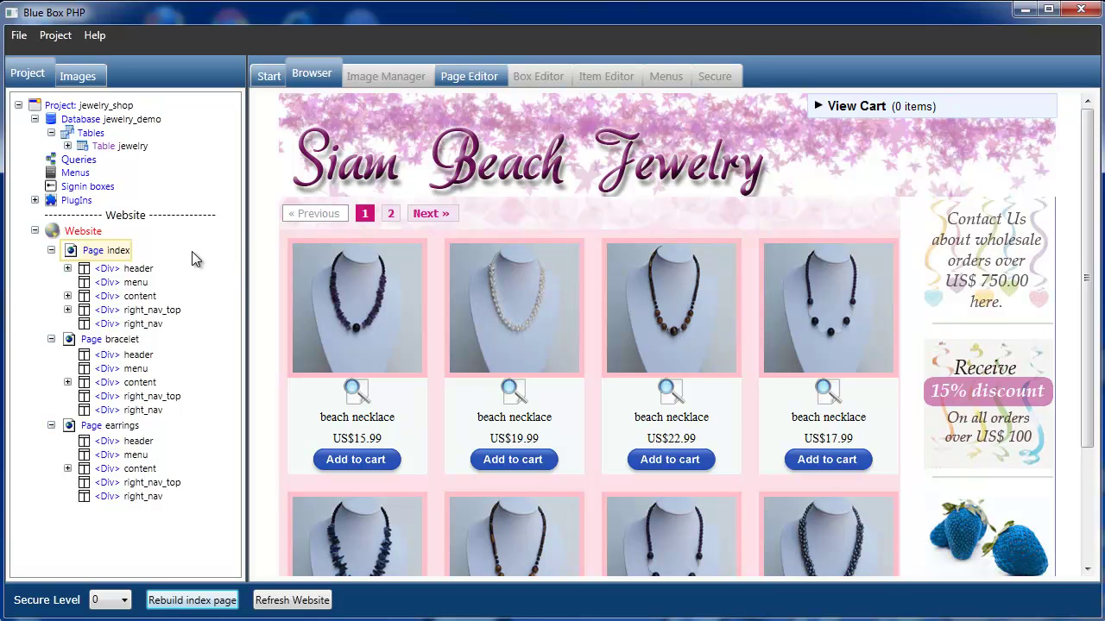
Create a new menu named 'navigation' under Menus in the project tree.
{"action": "left_click", "coordinate": [77, 174]}
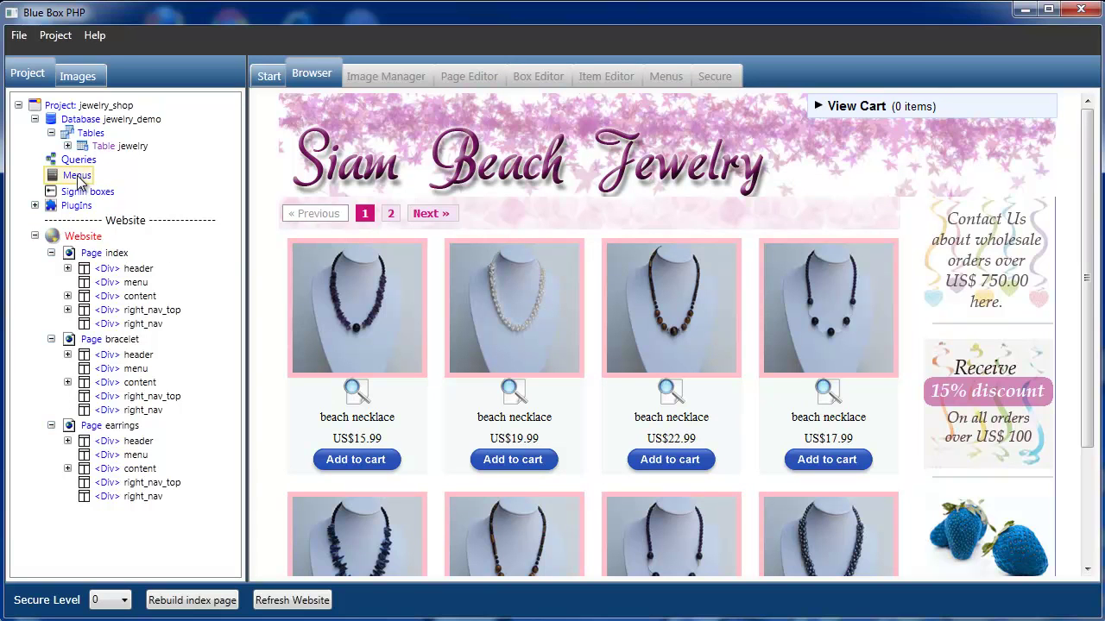
{"action": "right_click", "coordinate": [80, 178]}
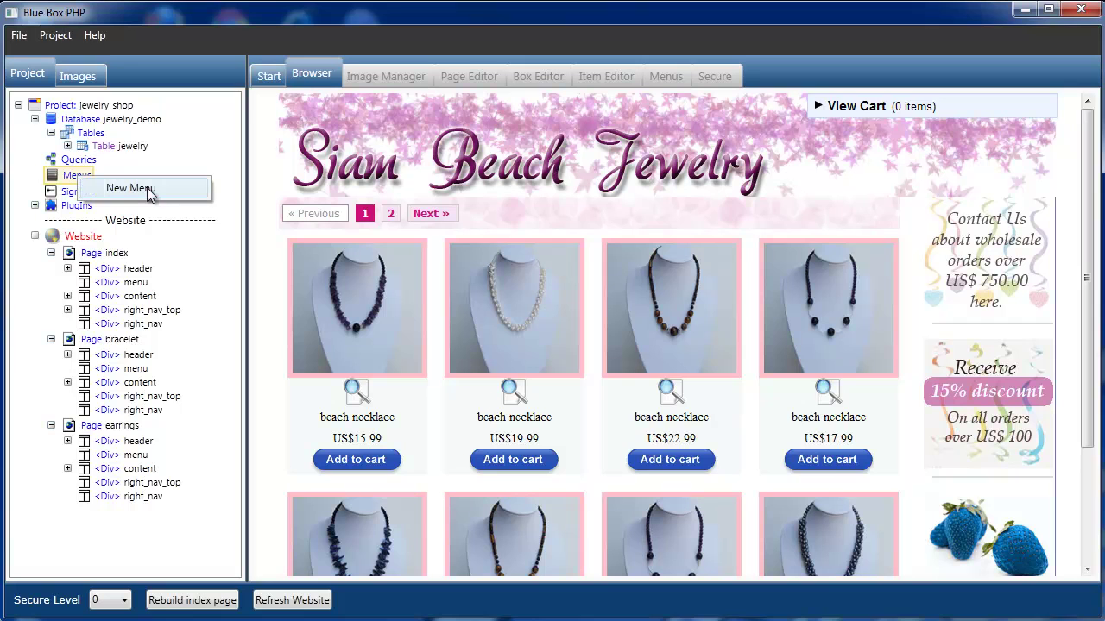
{"action": "left_click", "coordinate": [130, 188]}
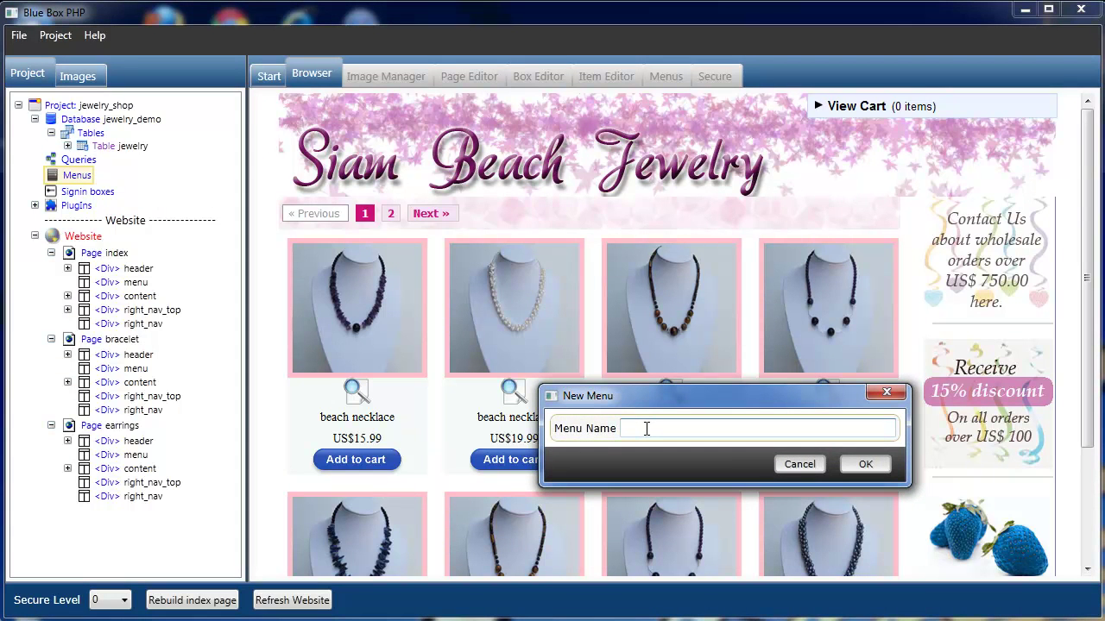
{"action": "type", "text": "navi"}
{"action": "type", "text": "ga"}
{"action": "type", "text": "at"}
{"action": "type", "text": "ion"}
{"action": "left_click", "coordinate": [866, 471]}
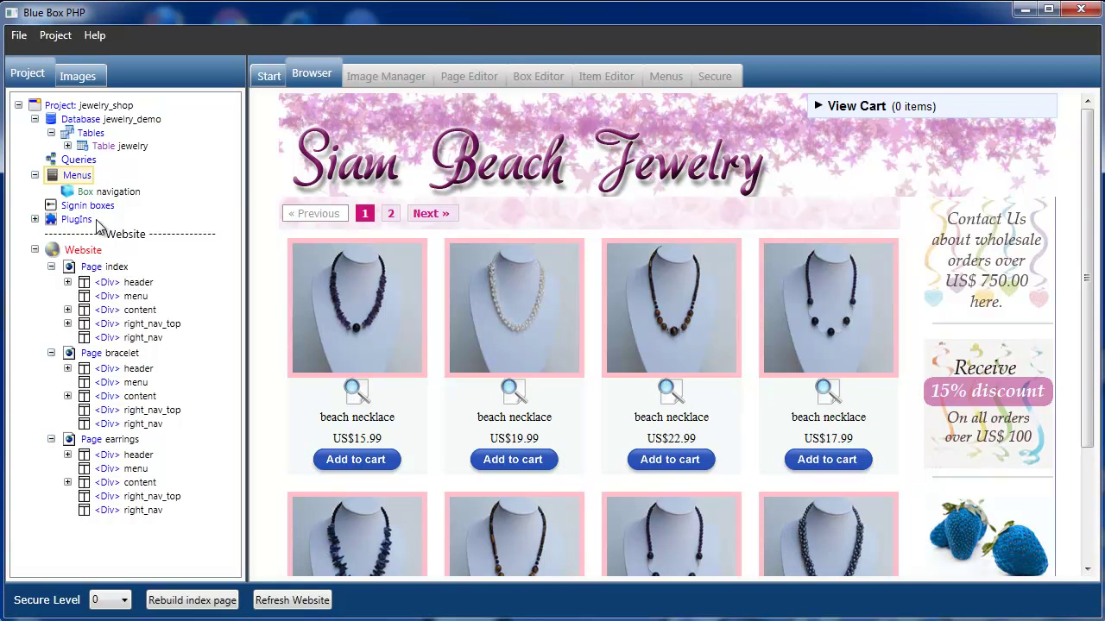
Compare the navigation menu's box styles and choose the pale pink menubox_2.
{"action": "left_click", "coordinate": [91, 194]}
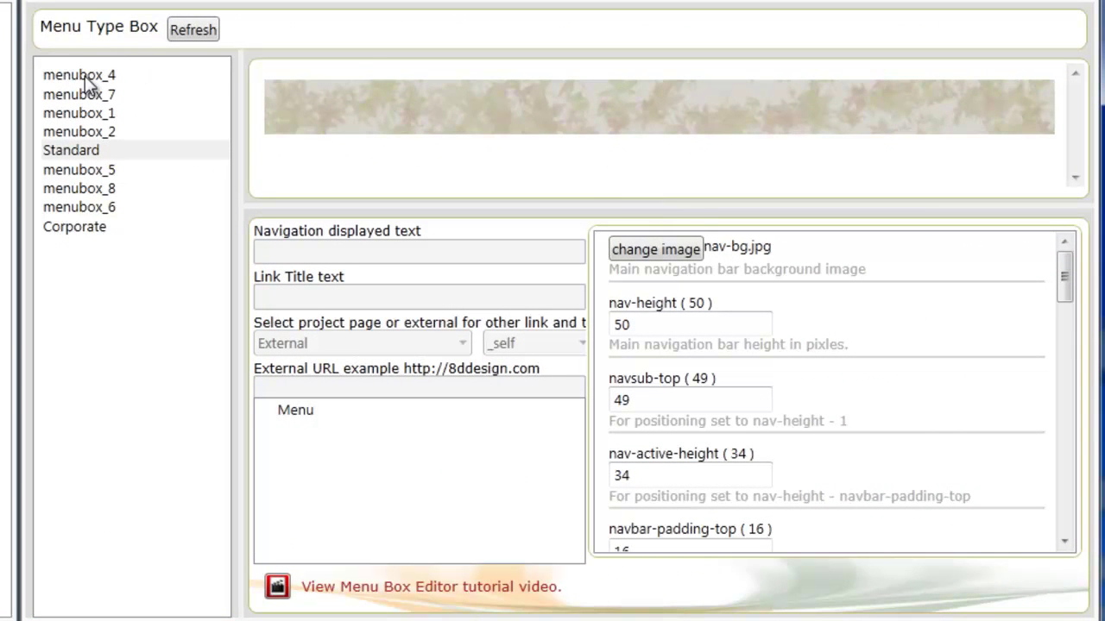
{"action": "left_click", "coordinate": [85, 78]}
{"action": "left_click", "coordinate": [86, 95]}
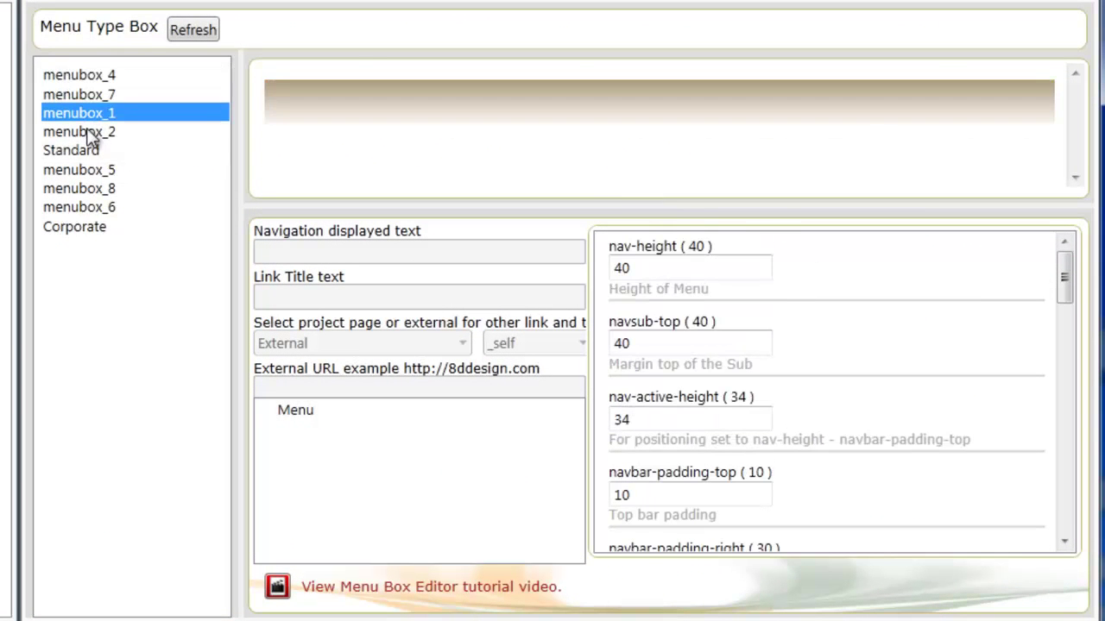
{"action": "left_click", "coordinate": [84, 132]}
{"action": "left_click", "coordinate": [86, 152]}
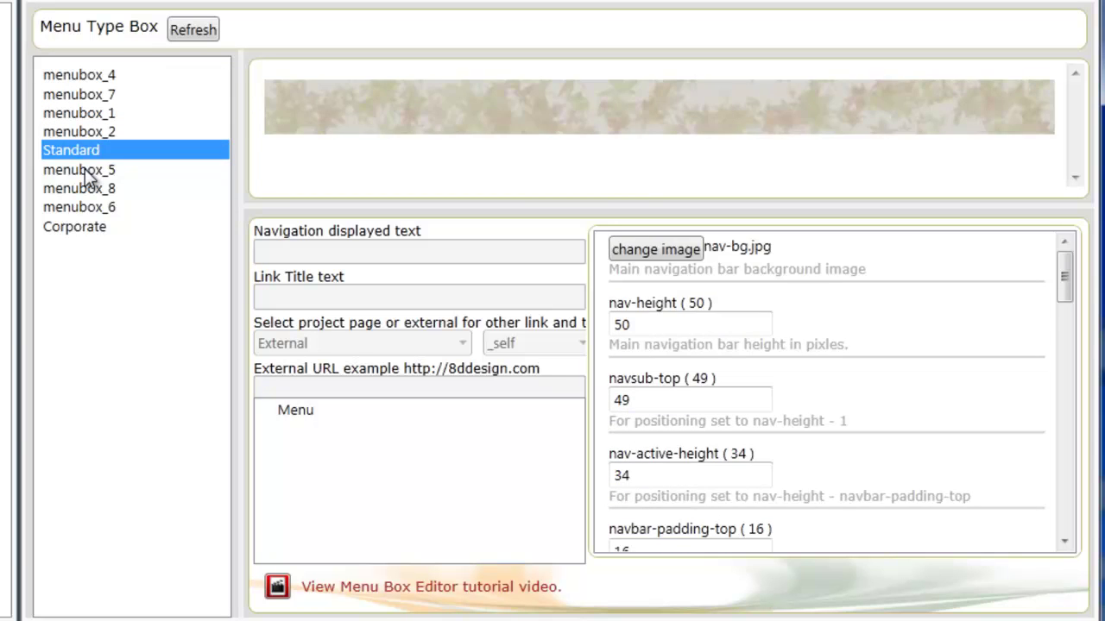
{"action": "left_click", "coordinate": [91, 191]}
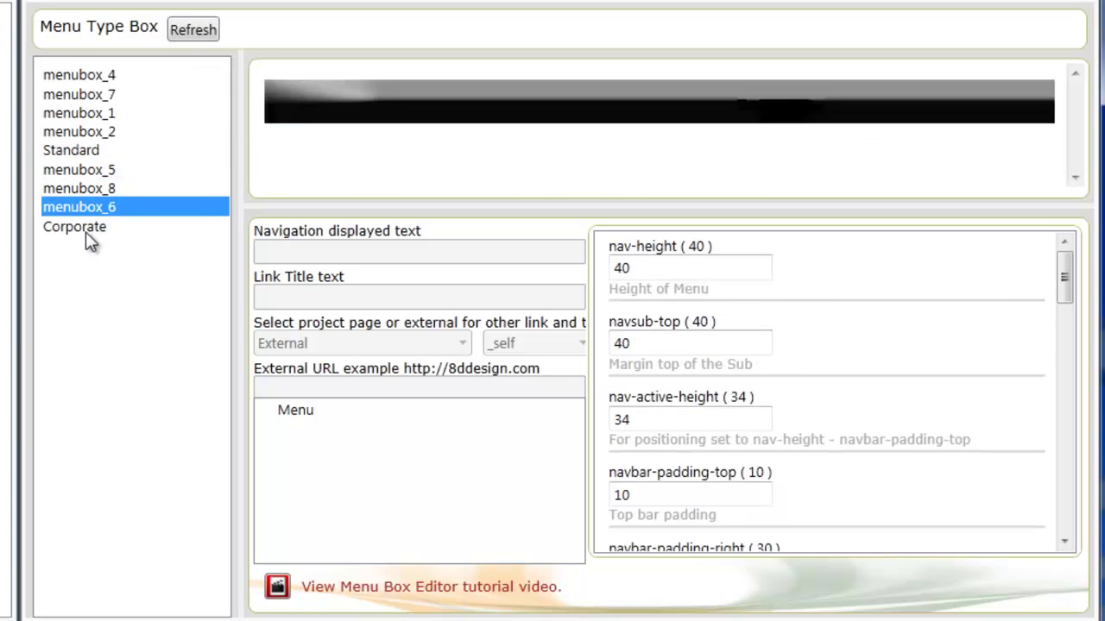
{"action": "left_click", "coordinate": [82, 112]}
{"action": "left_click", "coordinate": [84, 98]}
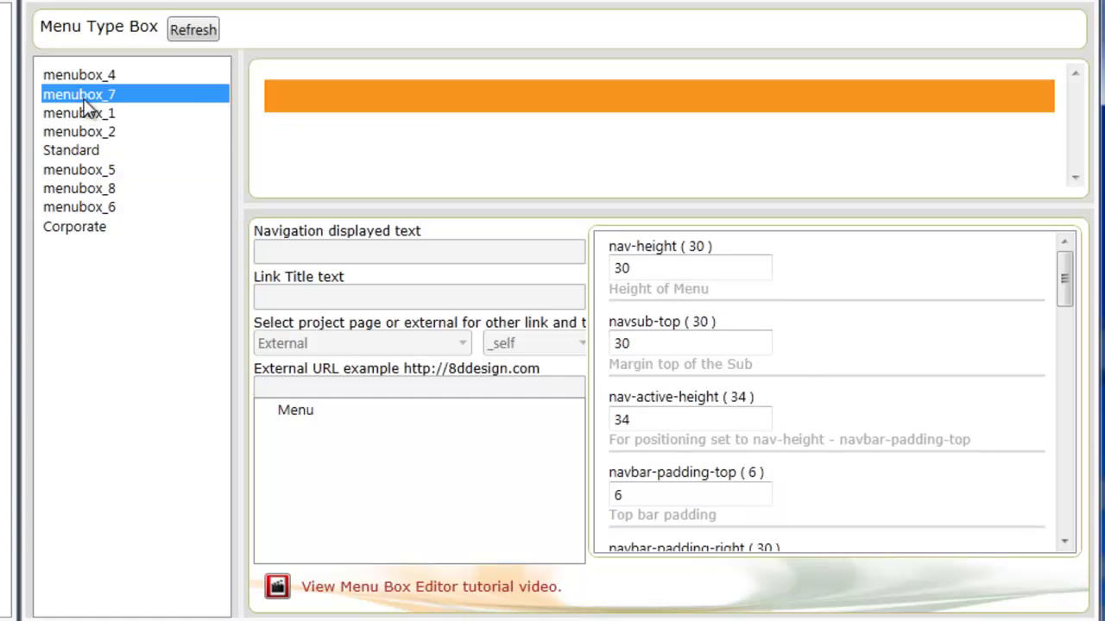
{"action": "left_click", "coordinate": [88, 136]}
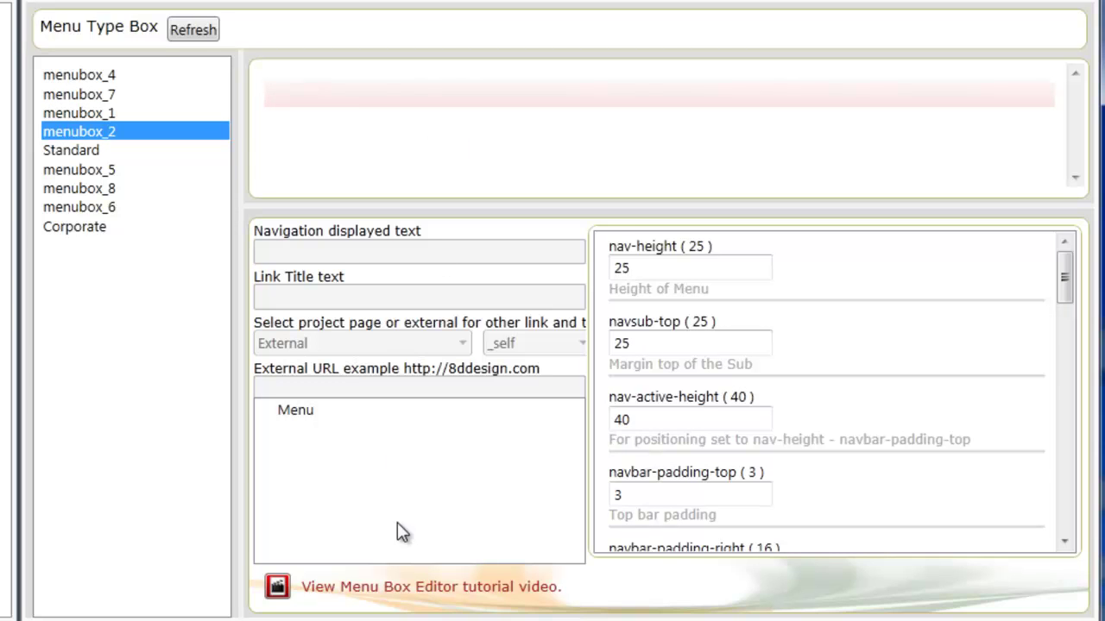
Add a new navigation item under Menu and rename it Necklace.
{"action": "left_click", "coordinate": [299, 412]}
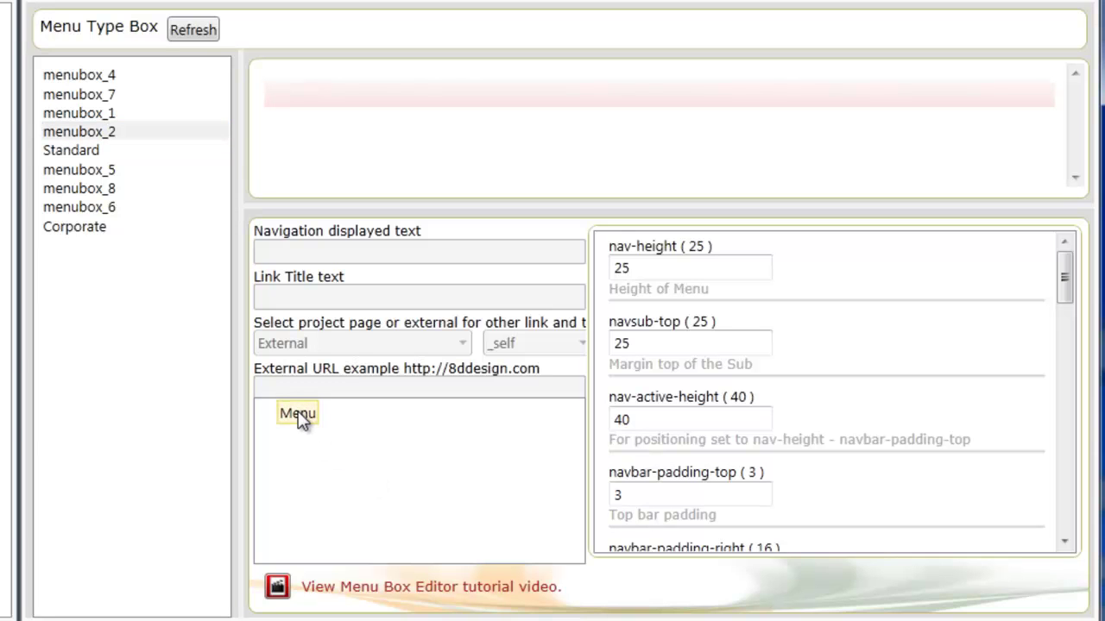
{"action": "right_click", "coordinate": [307, 415]}
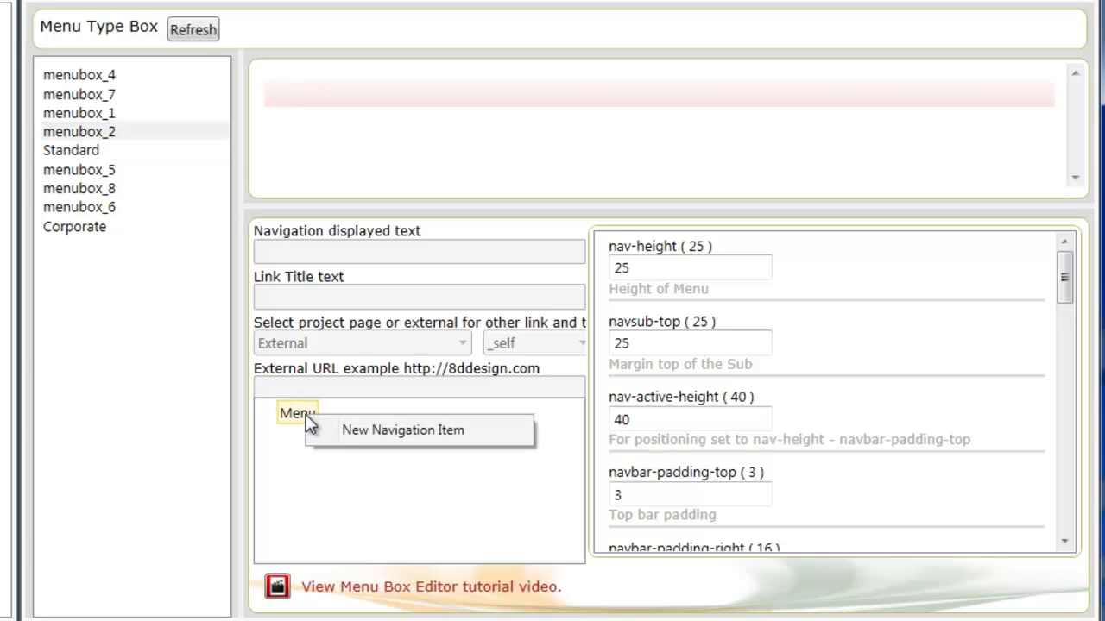
{"action": "left_click", "coordinate": [388, 431]}
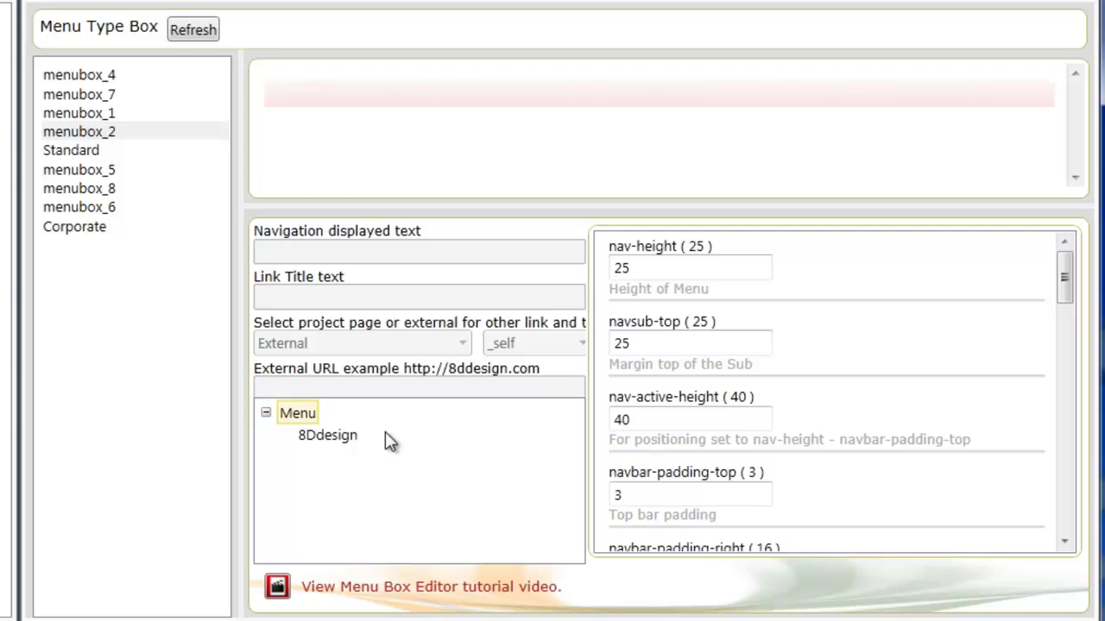
{"action": "left_click", "coordinate": [339, 439]}
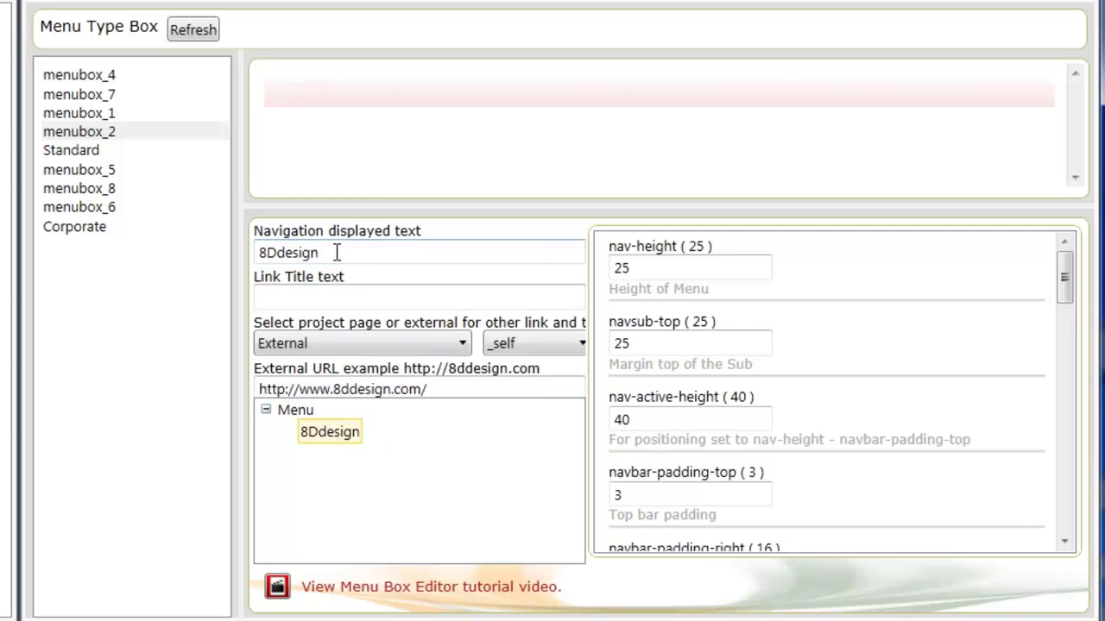
{"action": "left_click_drag", "start_coordinate": [337, 252], "coordinate": [262, 253]}
{"action": "type", "text": "n"}
{"action": "key", "text": "BackSpace"}
{"action": "type", "text": "Nickla"}
{"action": "type", "text": "ce"}
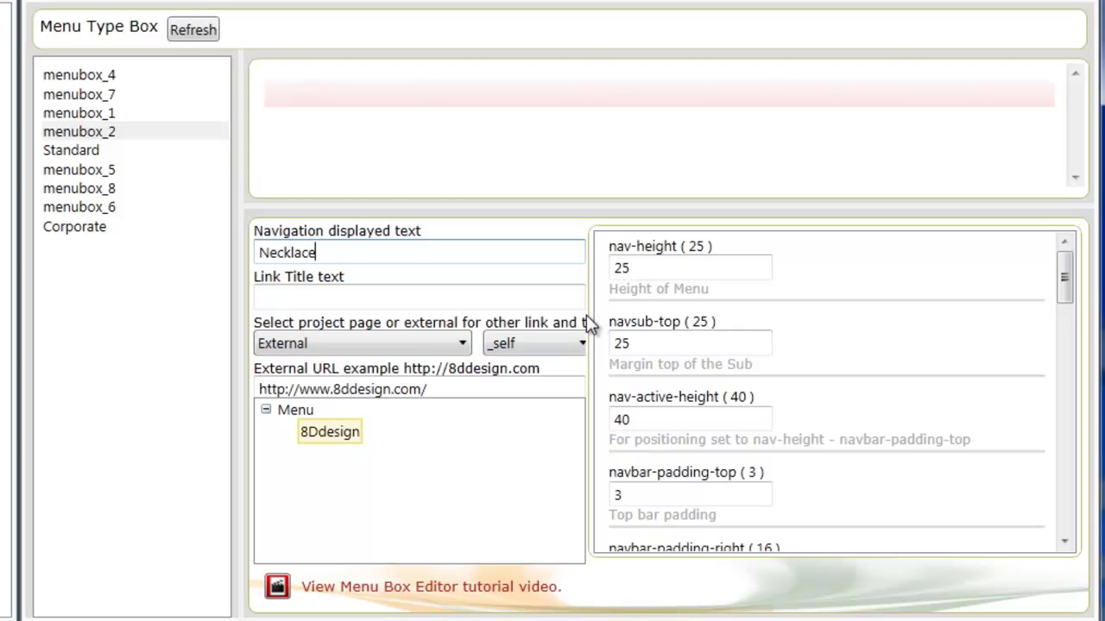
Link the Necklace item to the index page, opening in the same window.
{"action": "left_click", "coordinate": [462, 343]}
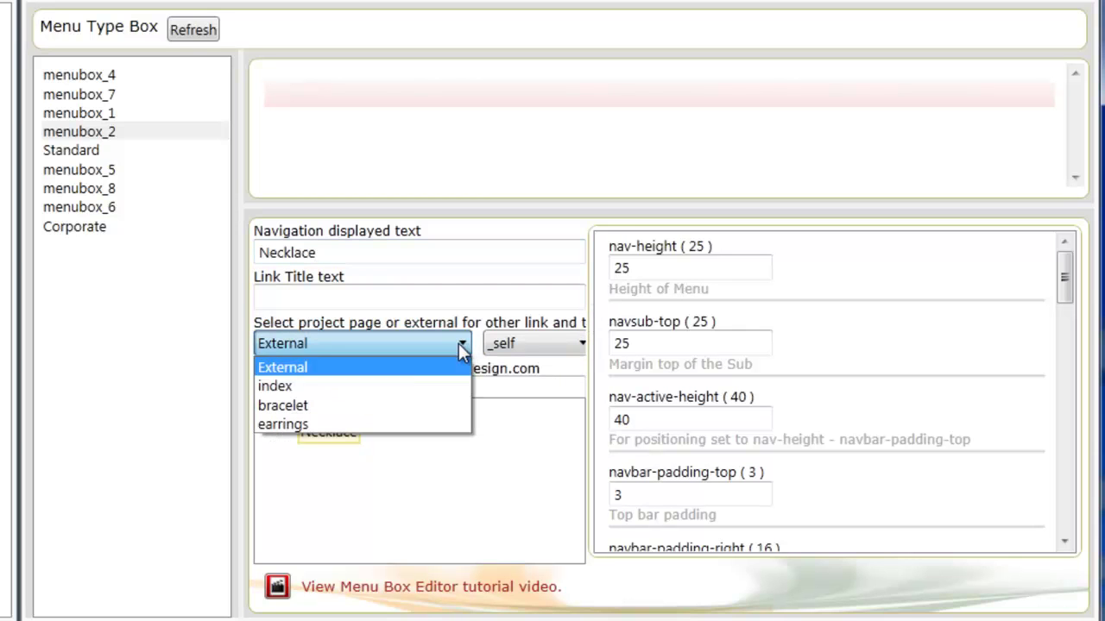
{"action": "left_click", "coordinate": [348, 384]}
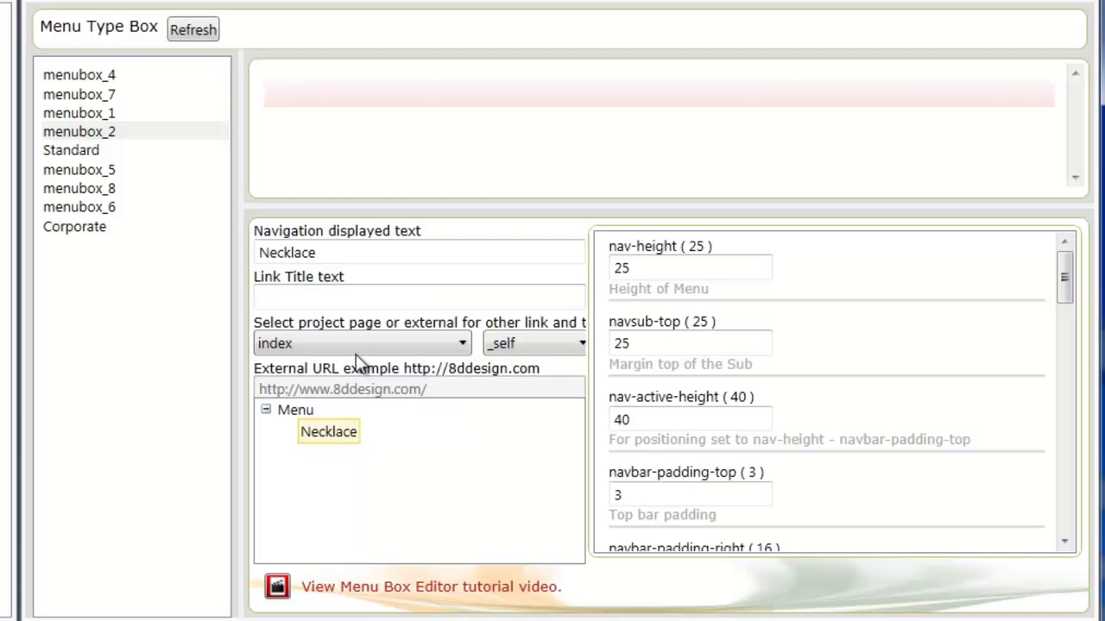
{"action": "left_click", "coordinate": [582, 343]}
{"action": "left_click", "coordinate": [529, 385]}
Add a second navigation item named Bracelet, linked to the bracelet page.
{"action": "left_click", "coordinate": [295, 412]}
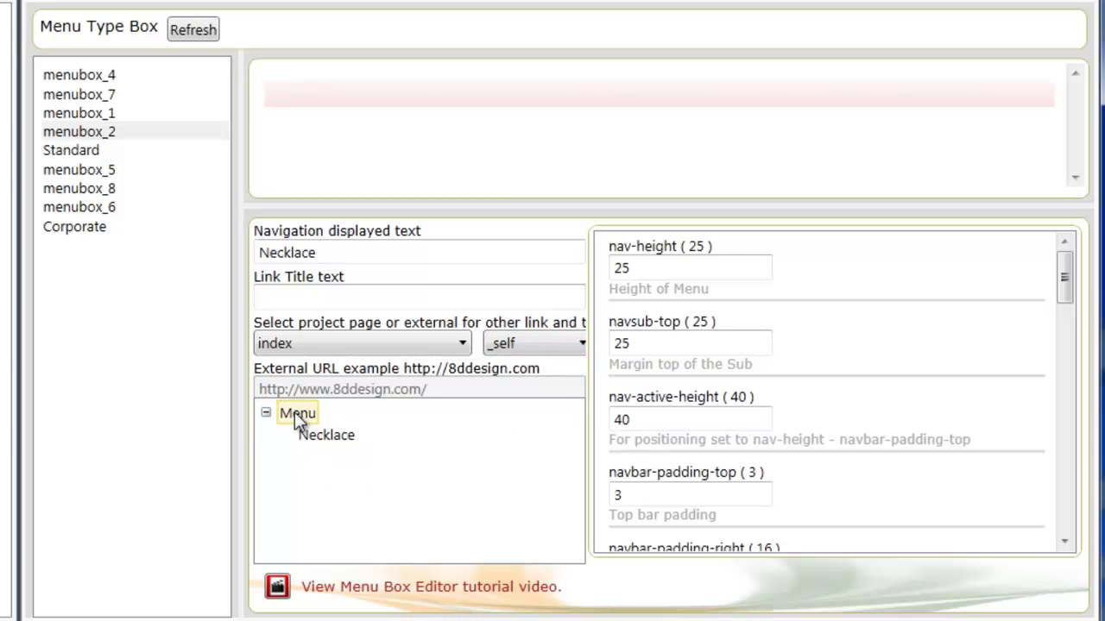
{"action": "right_click", "coordinate": [294, 415]}
{"action": "left_click", "coordinate": [387, 431]}
{"action": "left_click", "coordinate": [322, 460]}
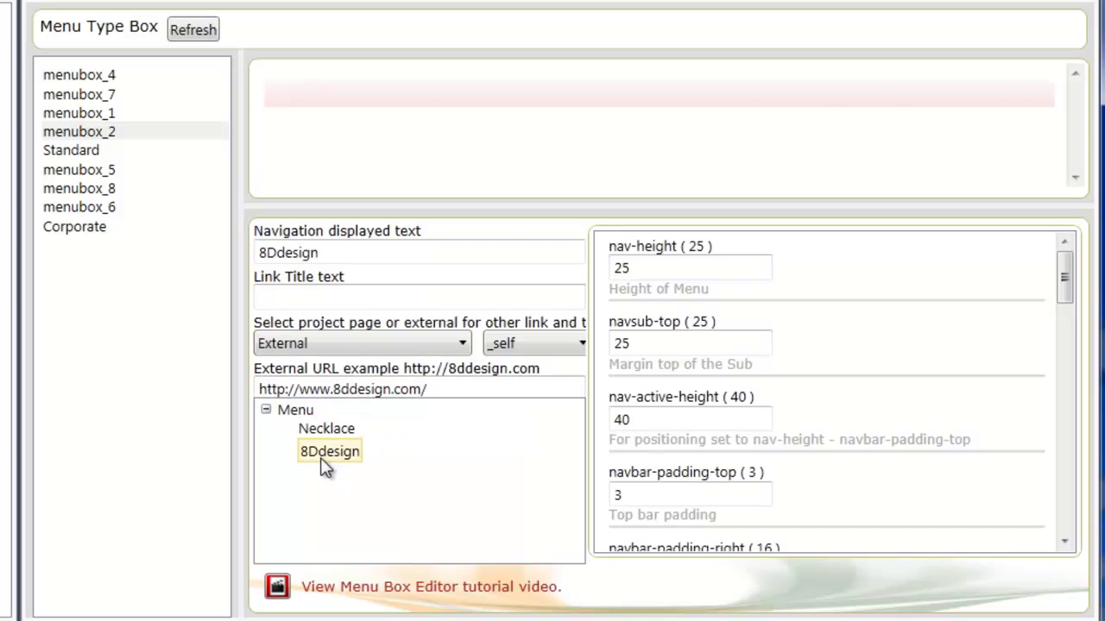
{"action": "left_click_drag", "start_coordinate": [321, 254], "coordinate": [248, 257]}
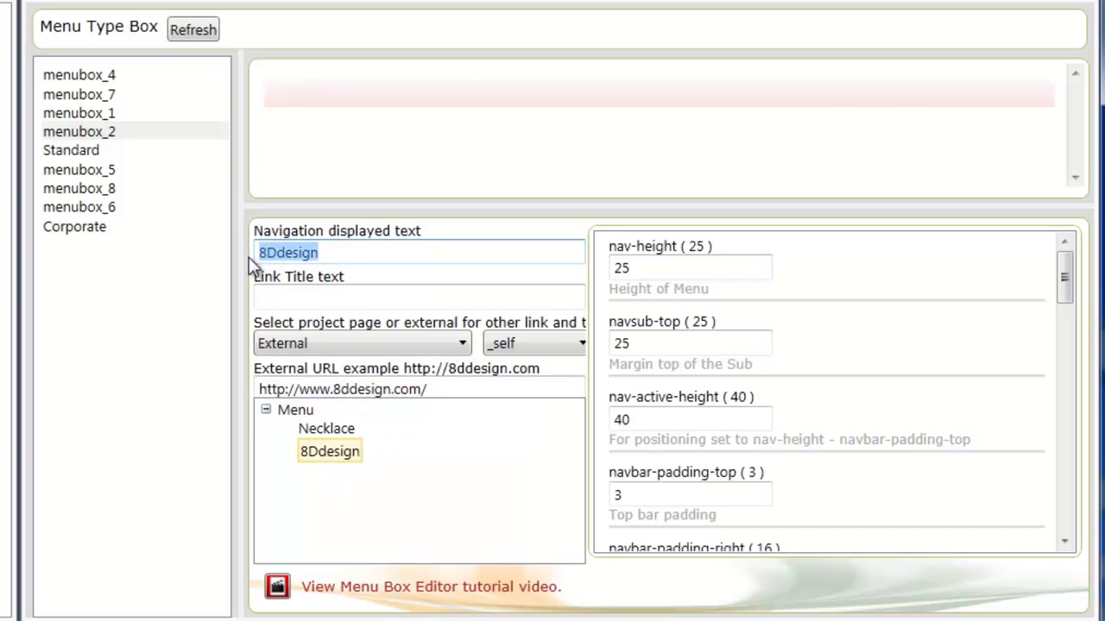
{"action": "type", "text": "B"}
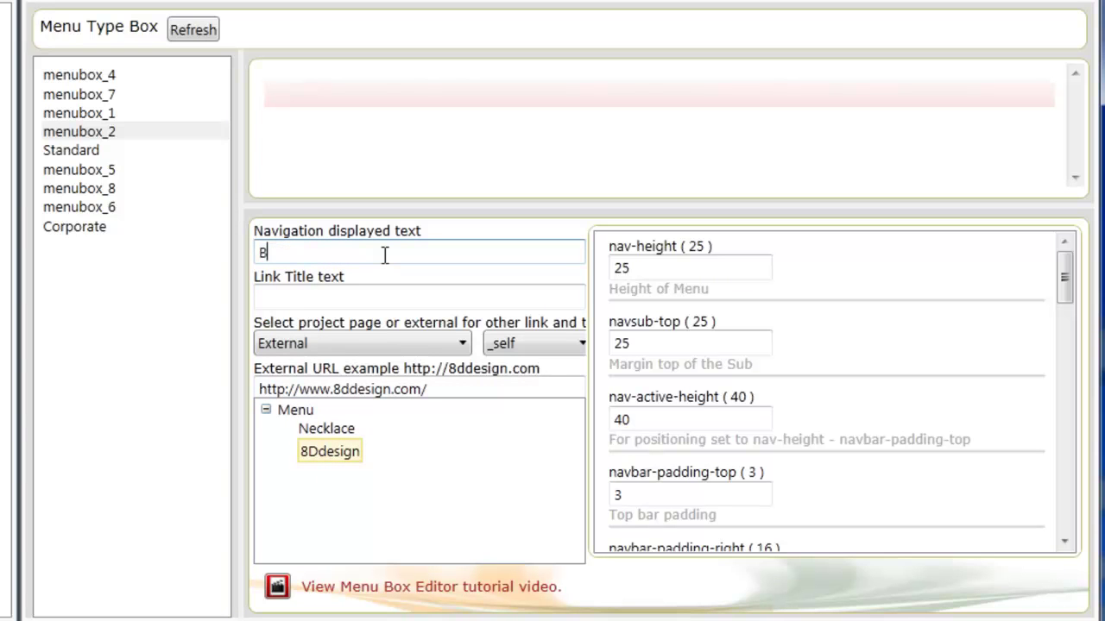
{"action": "type", "text": "racelet"}
{"action": "left_click", "coordinate": [458, 344]}
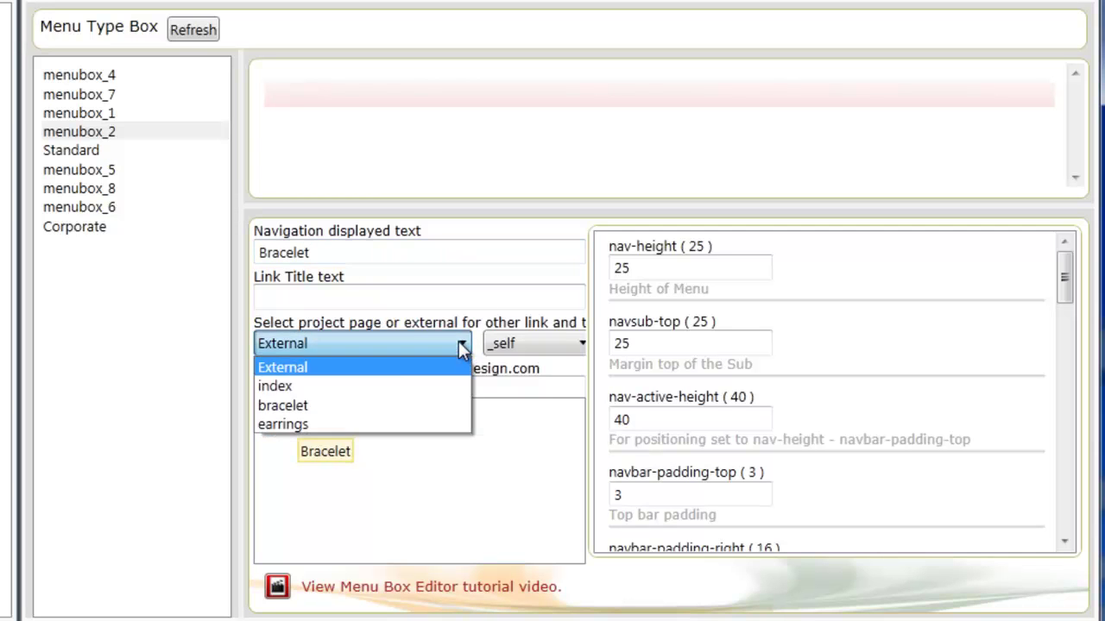
{"action": "left_click", "coordinate": [374, 402]}
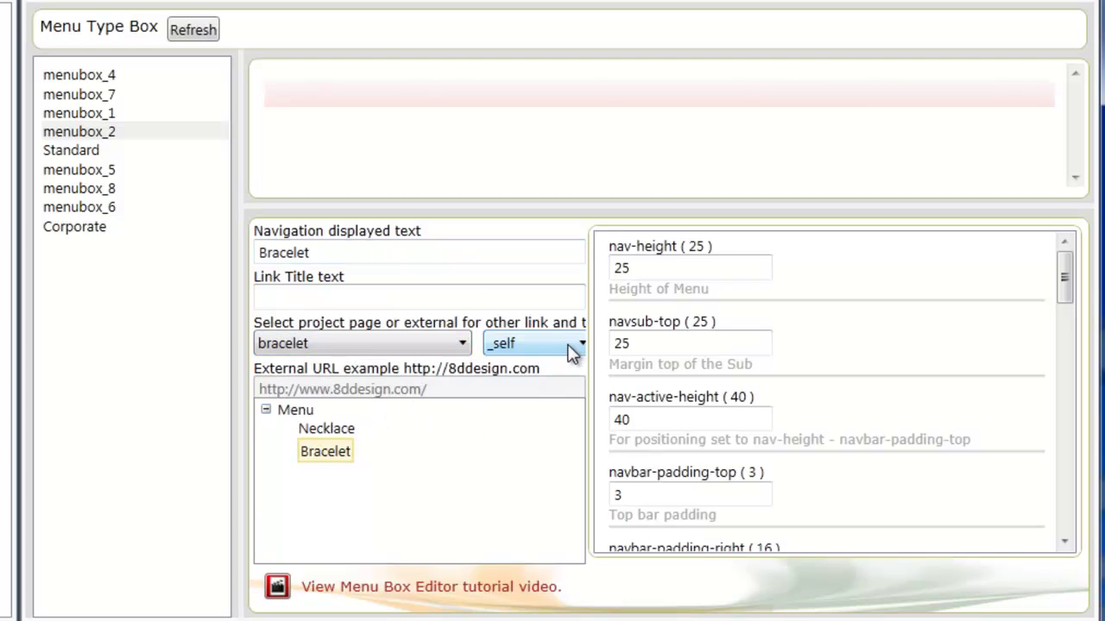
Add a third navigation item, Earrings, linked to the earrings page, and refresh the preview.
{"action": "left_click", "coordinate": [294, 413]}
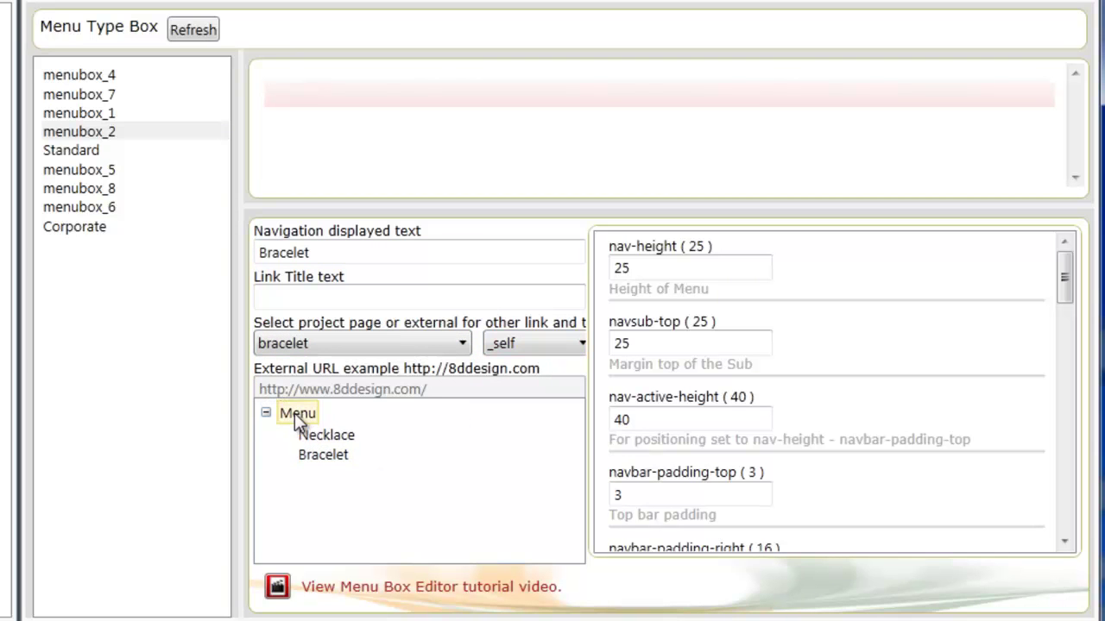
{"action": "right_click", "coordinate": [295, 412]}
{"action": "left_click", "coordinate": [332, 425]}
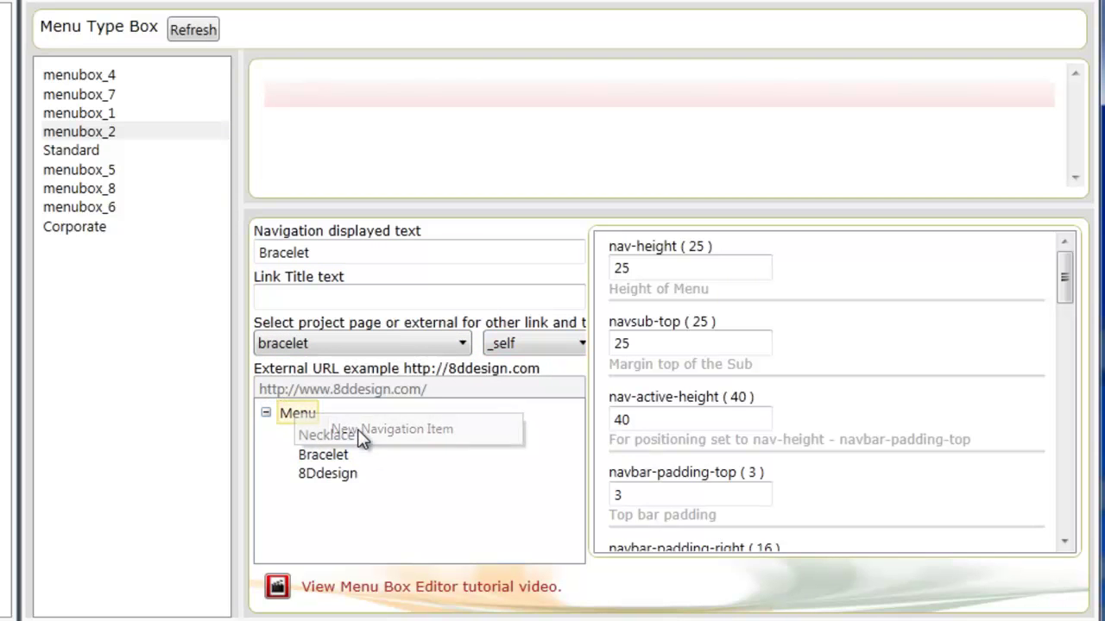
{"action": "left_click", "coordinate": [336, 473]}
{"action": "left_click_drag", "start_coordinate": [333, 249], "coordinate": [233, 247]}
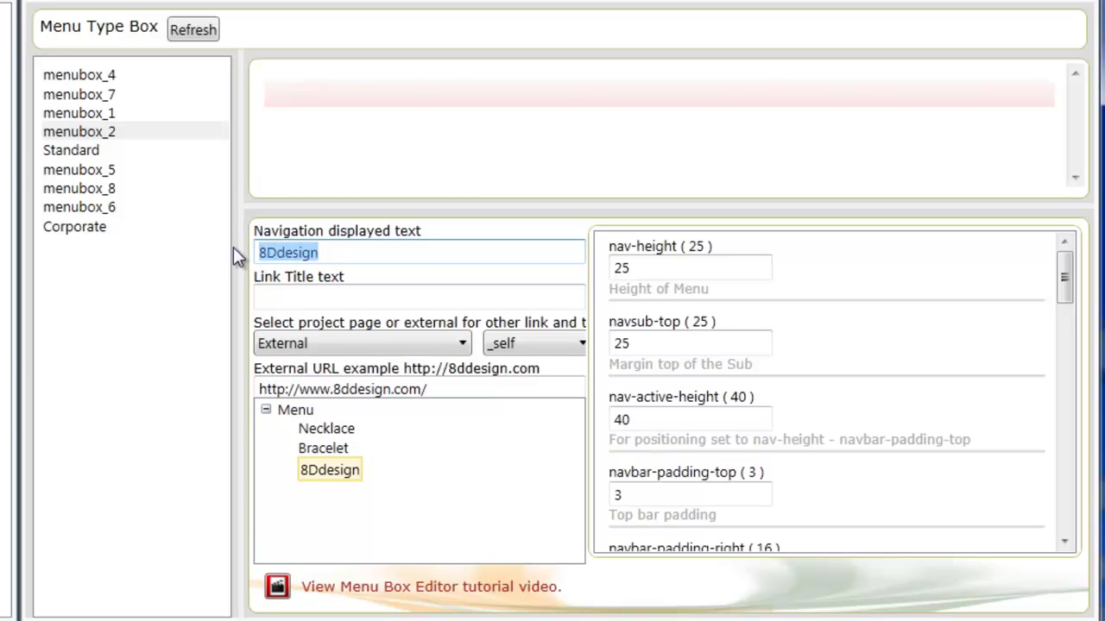
{"action": "type", "text": "E"}
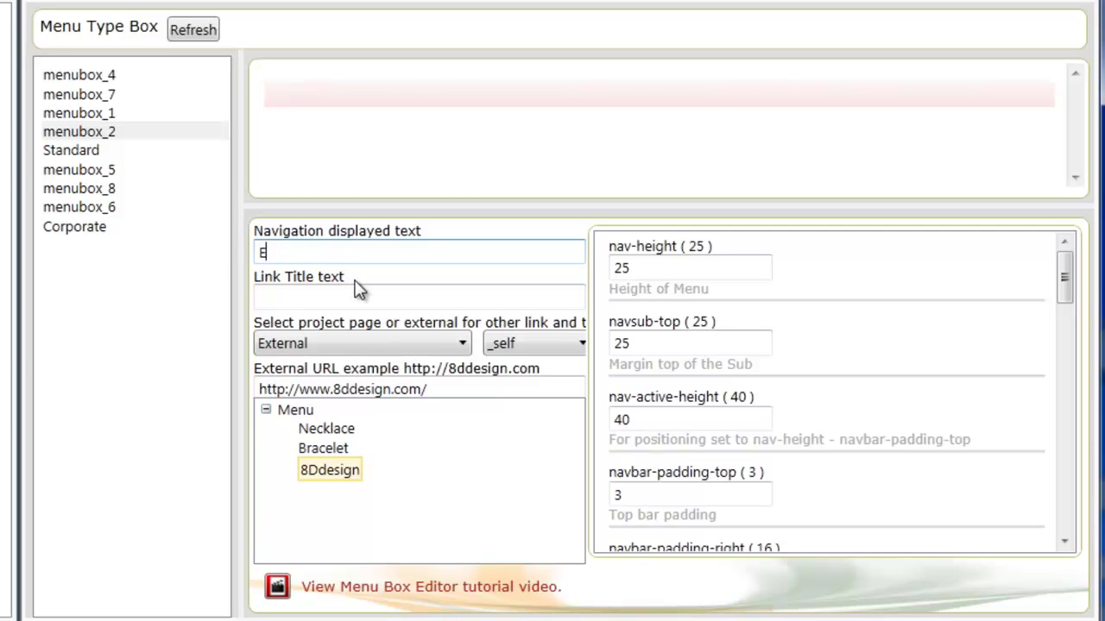
{"action": "type", "text": "arrings"}
{"action": "left_click", "coordinate": [459, 342]}
{"action": "left_click", "coordinate": [410, 424]}
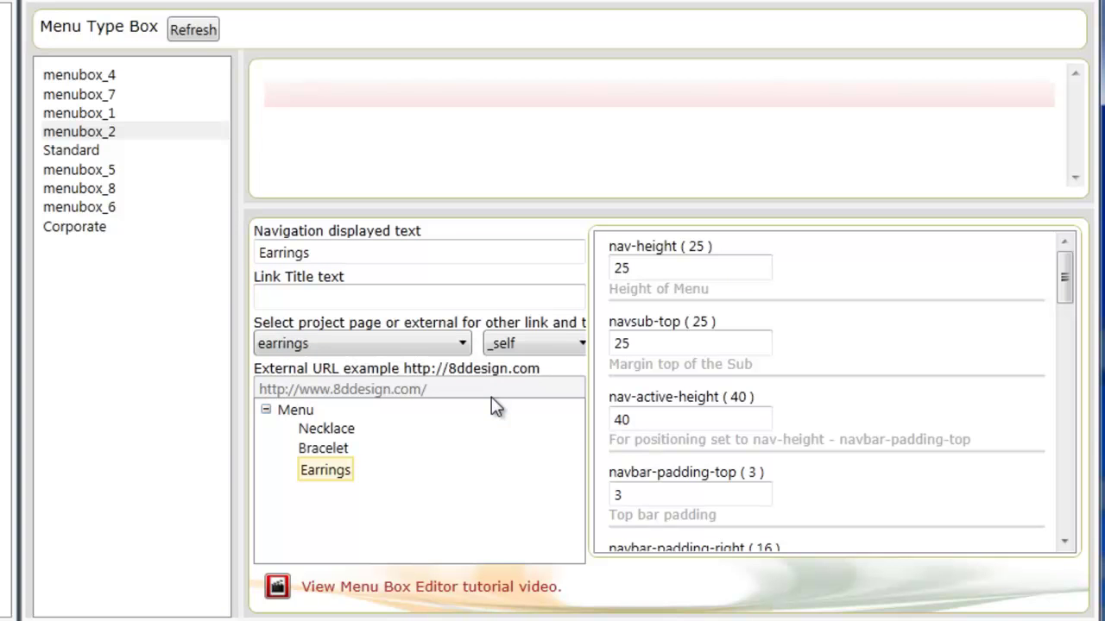
{"action": "left_click", "coordinate": [194, 31]}
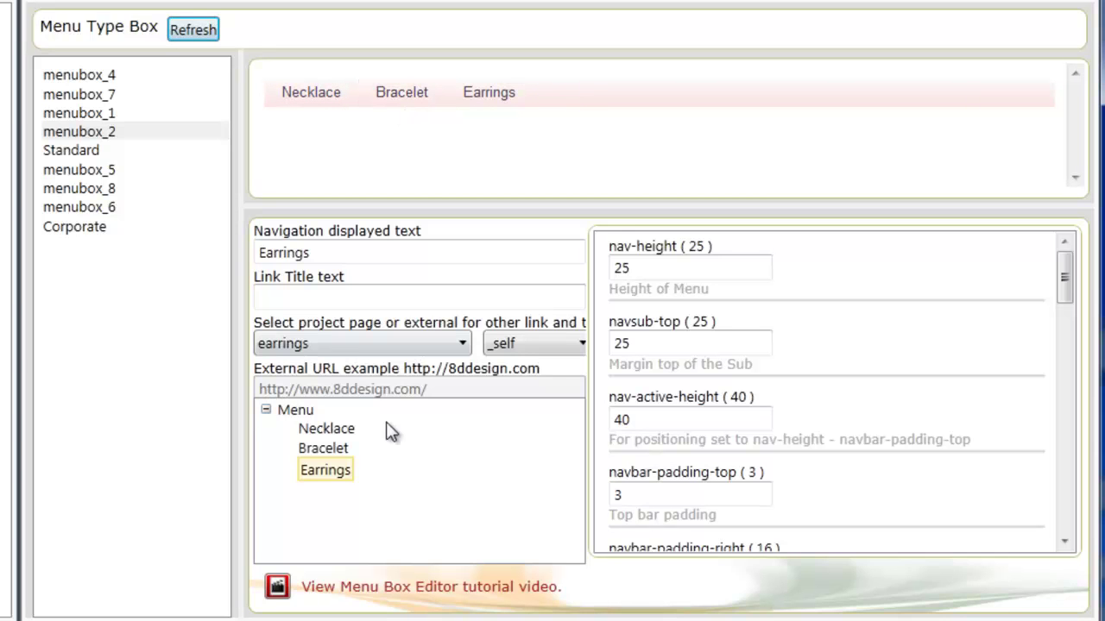
Add a 'demo 1' sub-item under Earrings linked to the earrings page.
{"action": "right_click", "coordinate": [327, 479]}
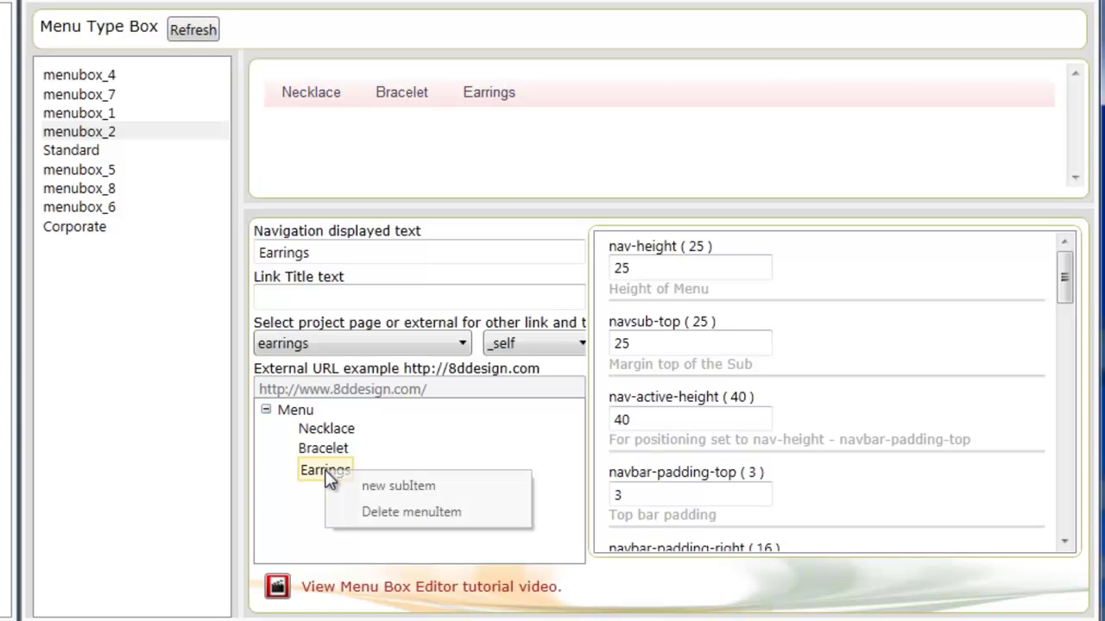
{"action": "left_click", "coordinate": [423, 486]}
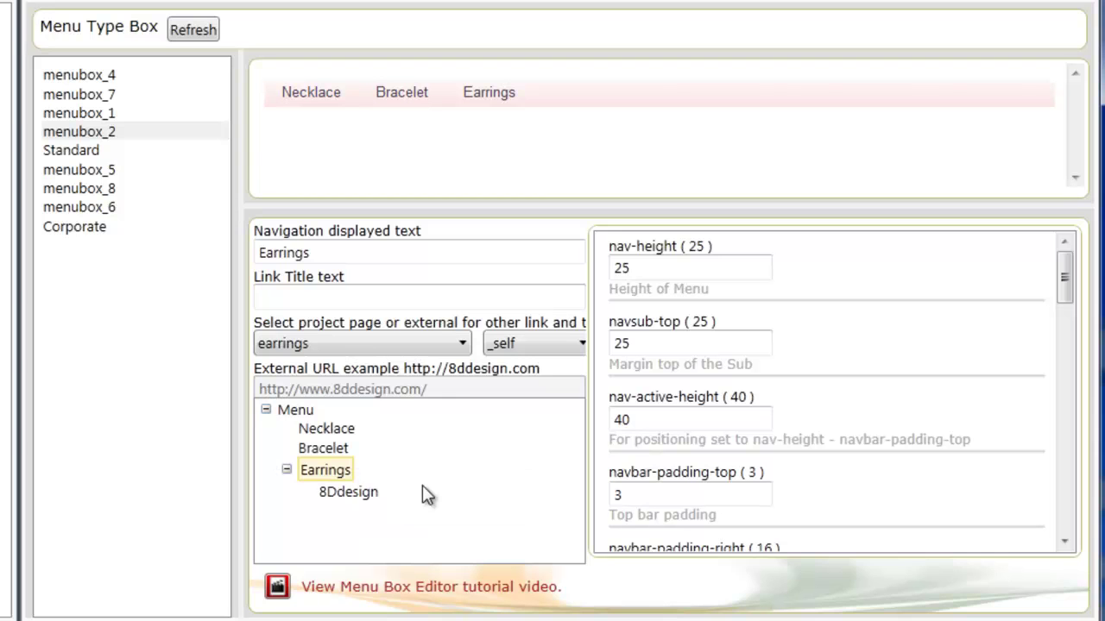
{"action": "left_click", "coordinate": [359, 499]}
{"action": "left_click", "coordinate": [316, 252]}
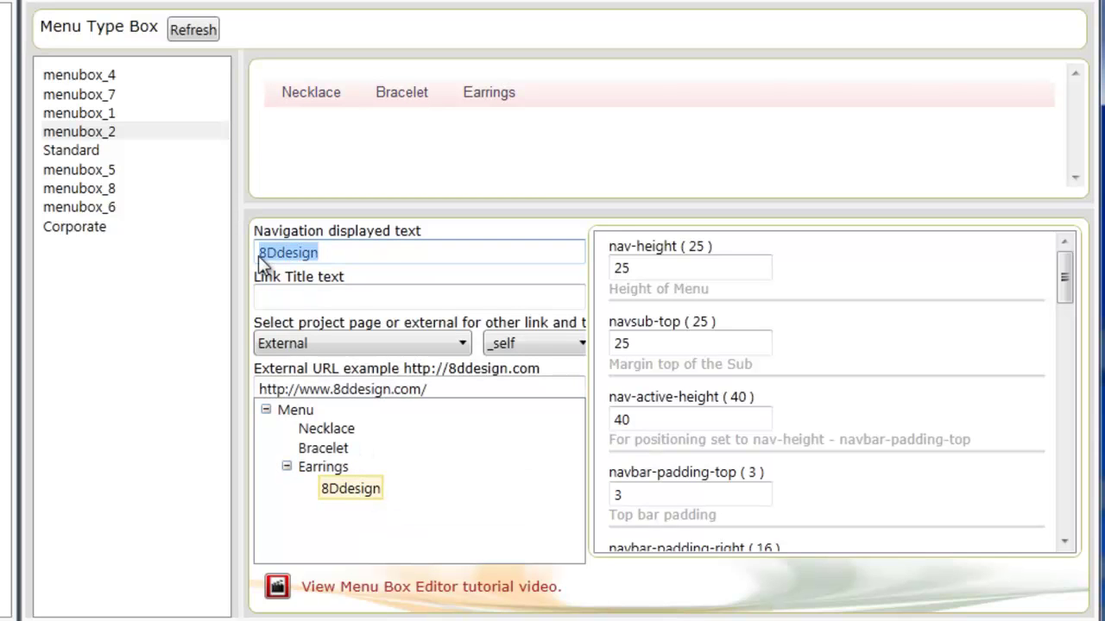
{"action": "type", "text": "te"}
{"action": "type", "text": "o 1"}
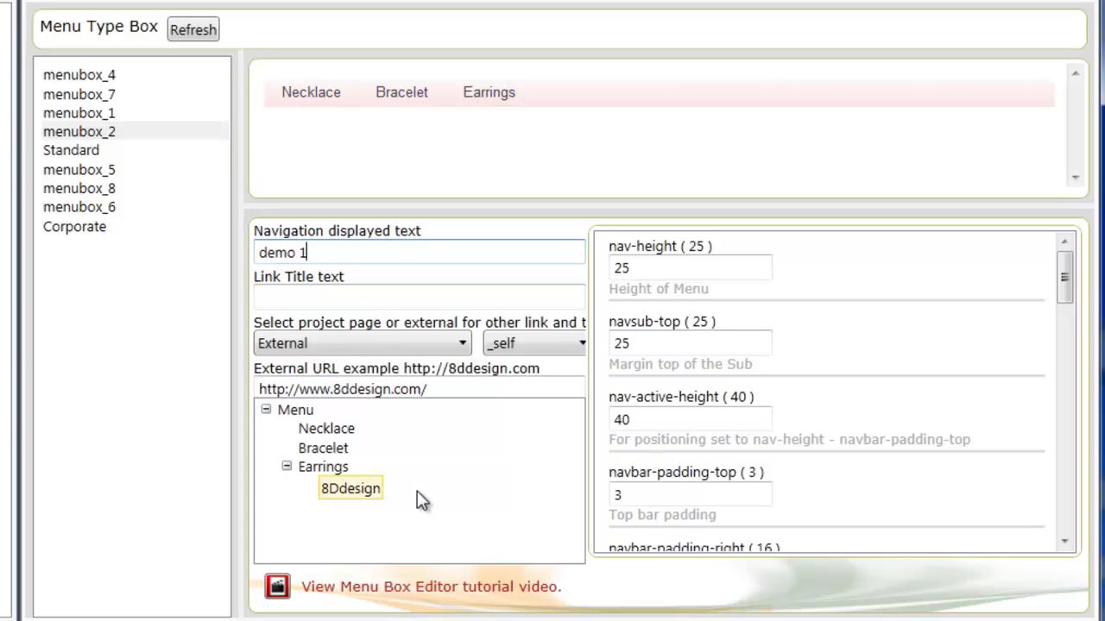
{"action": "left_click", "coordinate": [462, 343]}
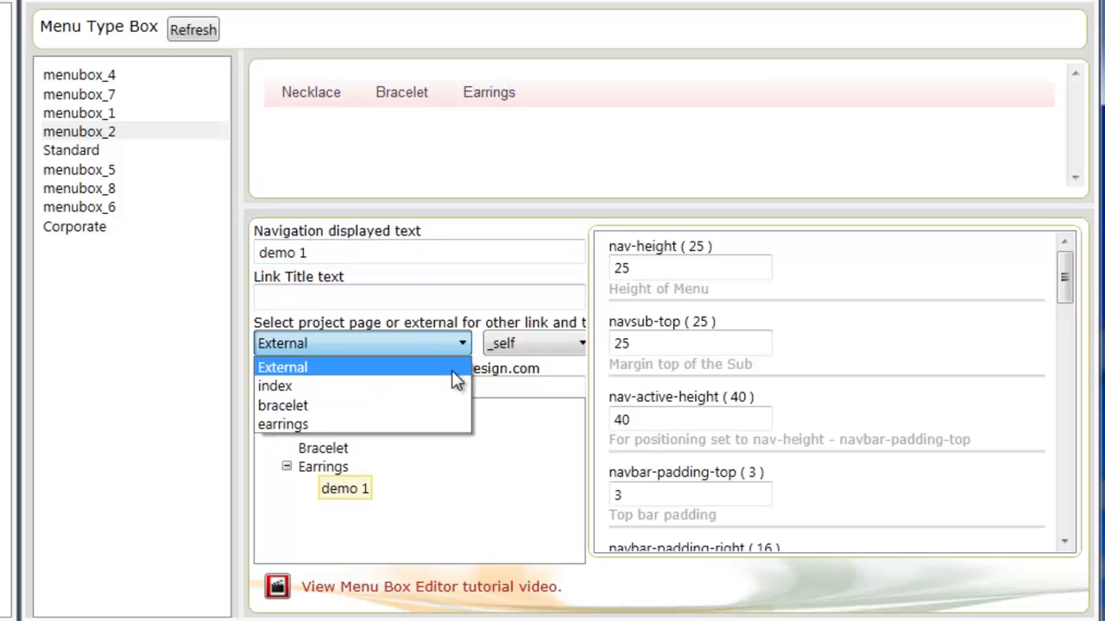
{"action": "left_click", "coordinate": [445, 419]}
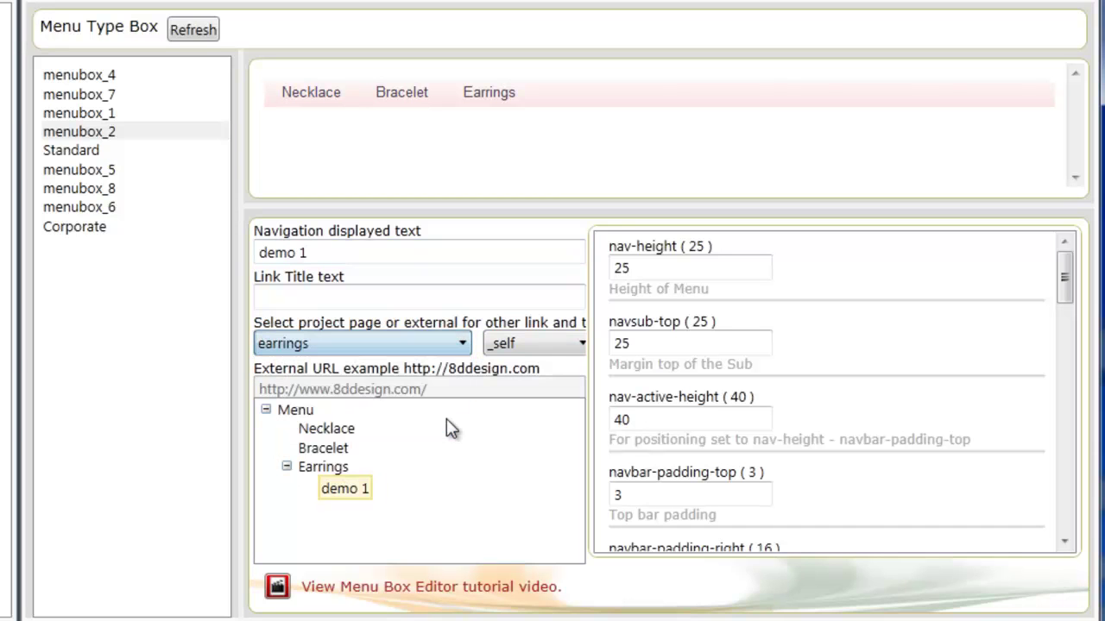
Add a 'demo 2' sub-item under Earrings linked to the earrings page and refresh the preview.
{"action": "right_click", "coordinate": [323, 472]}
{"action": "left_click", "coordinate": [397, 493]}
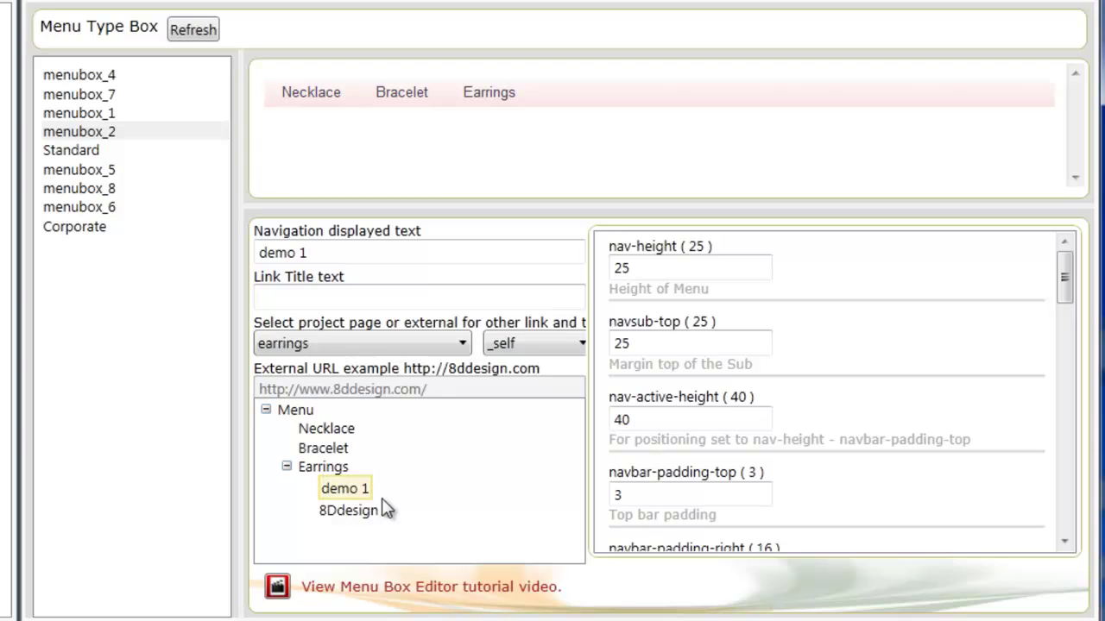
{"action": "left_click", "coordinate": [361, 512]}
{"action": "left_click_drag", "start_coordinate": [338, 256], "coordinate": [236, 247]}
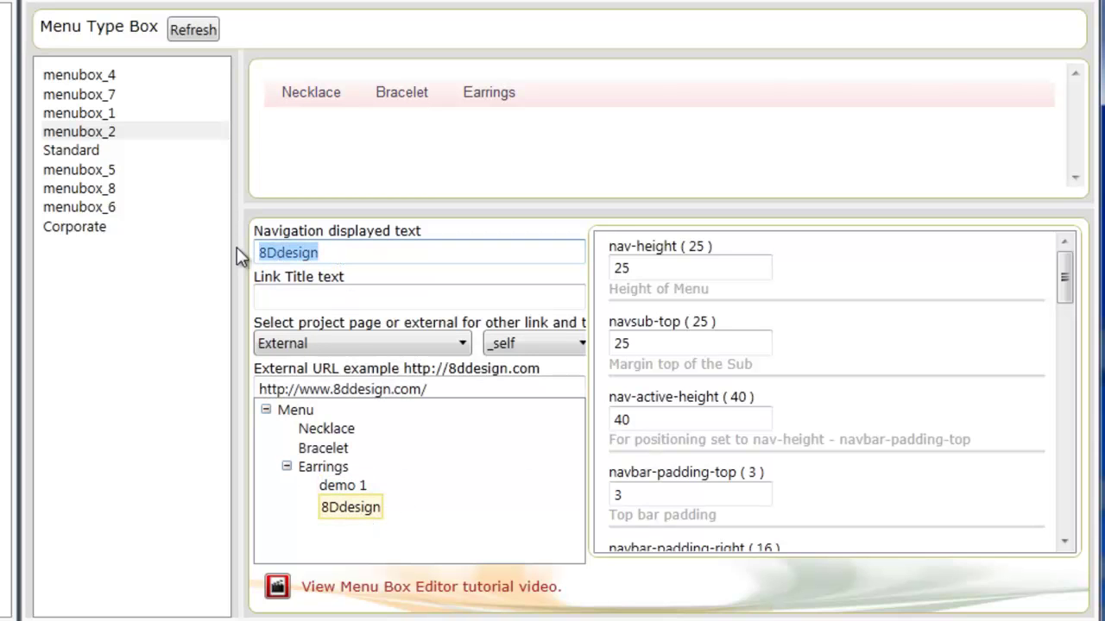
{"action": "type", "text": "demo 2"}
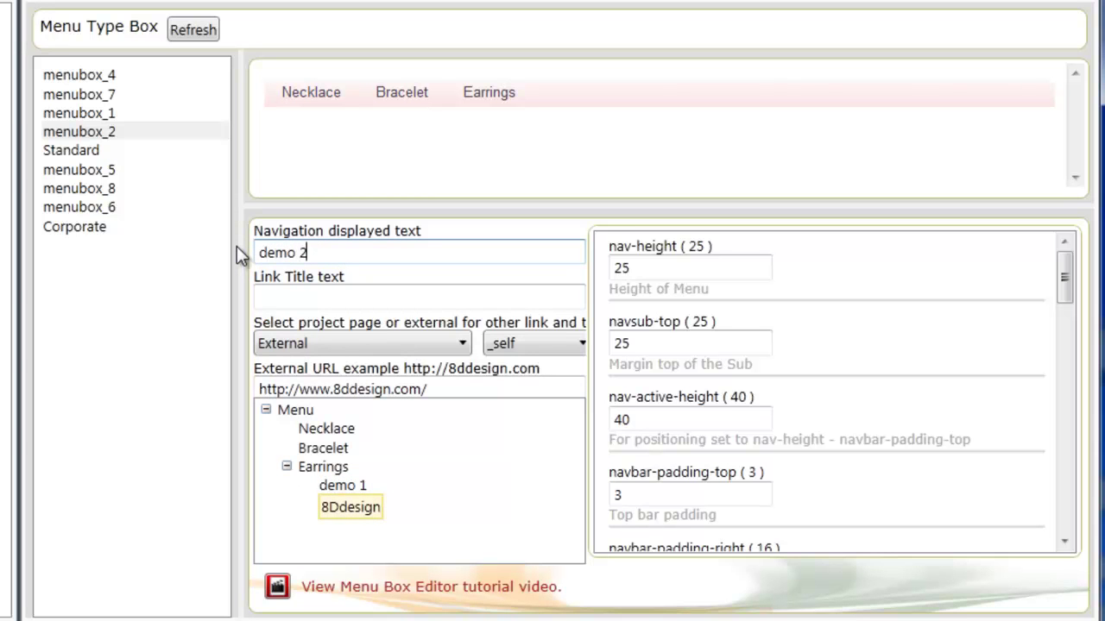
{"action": "left_click", "coordinate": [464, 342]}
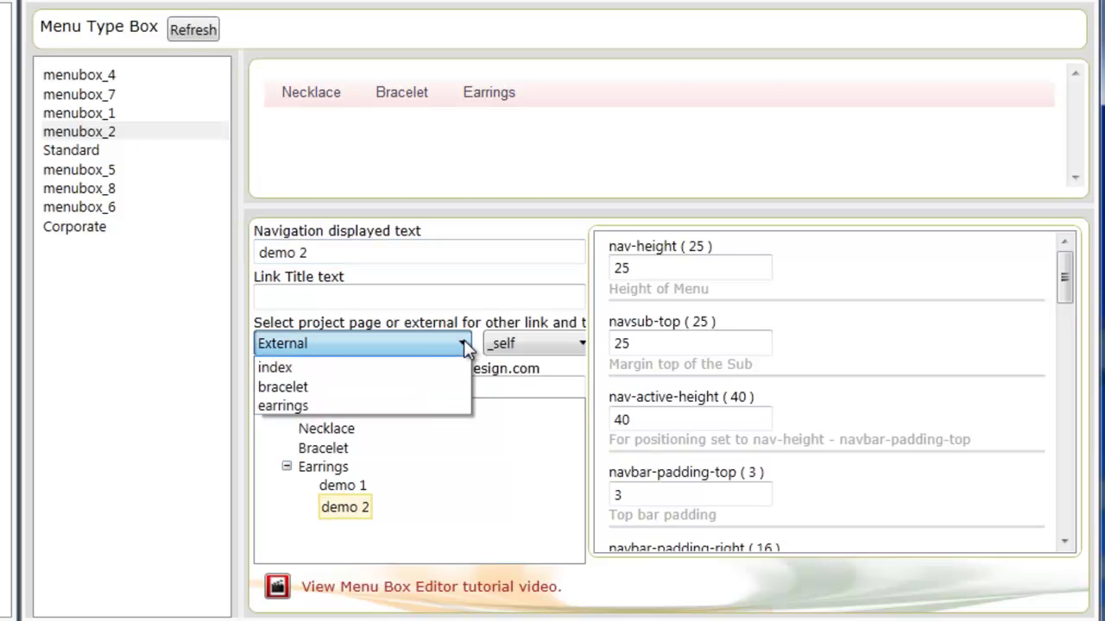
{"action": "left_click", "coordinate": [413, 424]}
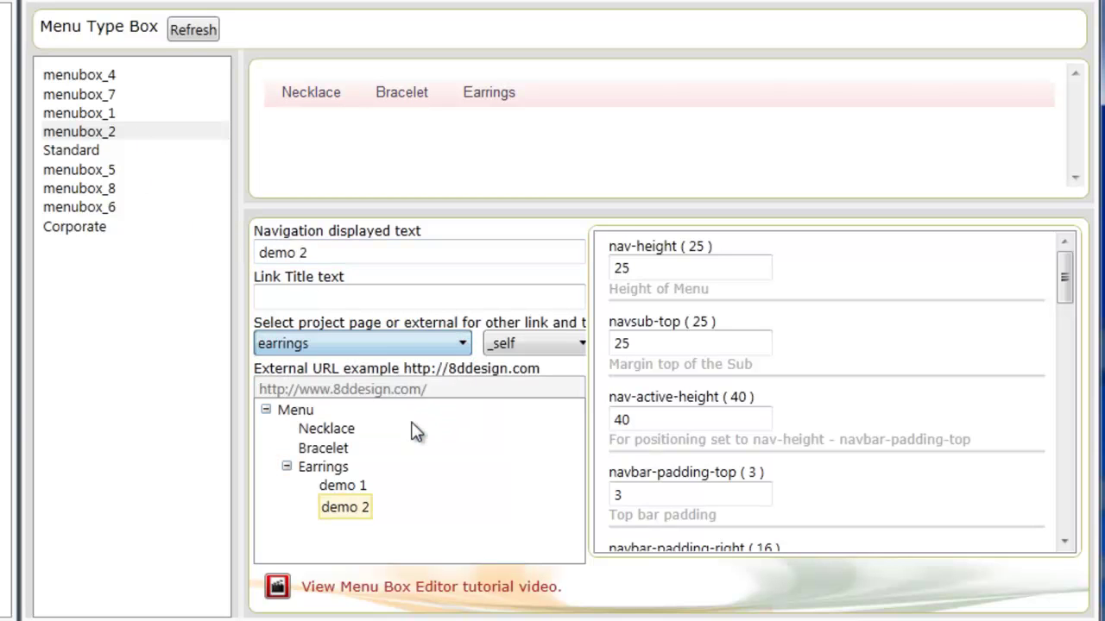
{"action": "left_click", "coordinate": [195, 31]}
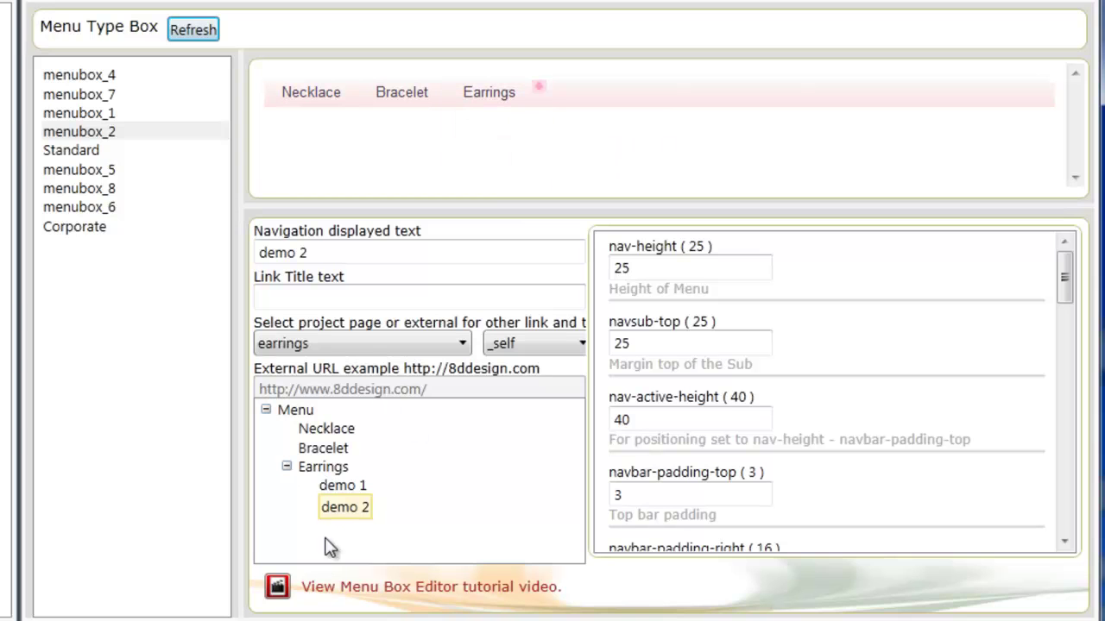
Test moving Bracelet above Necklace and demo 1 below demo 2, previewing each change.
{"action": "right_click", "coordinate": [341, 518]}
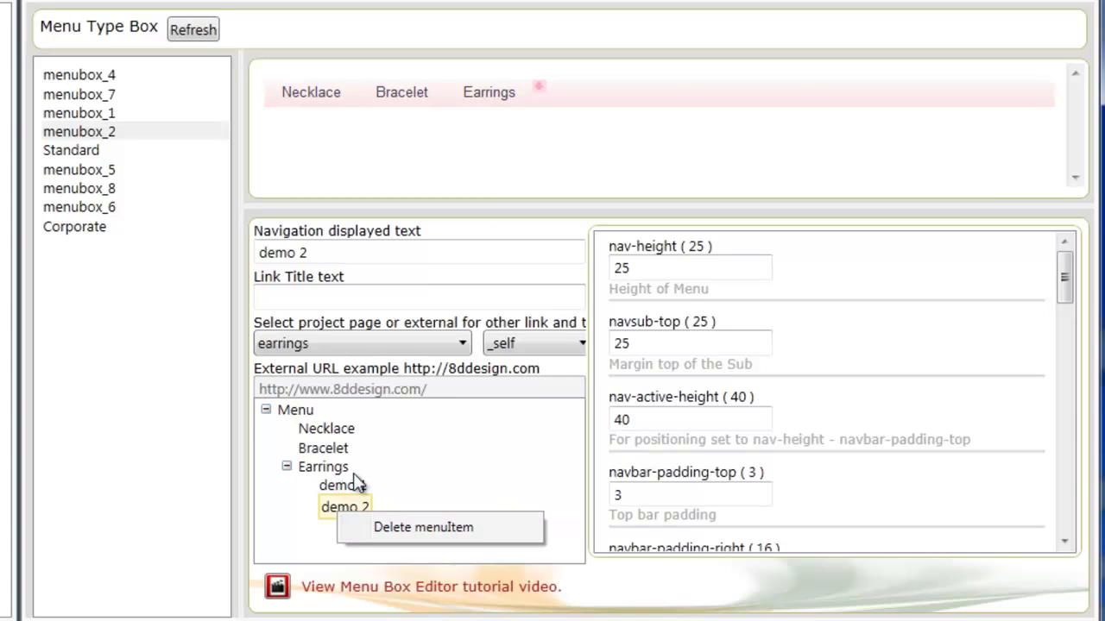
{"action": "left_click", "coordinate": [473, 445]}
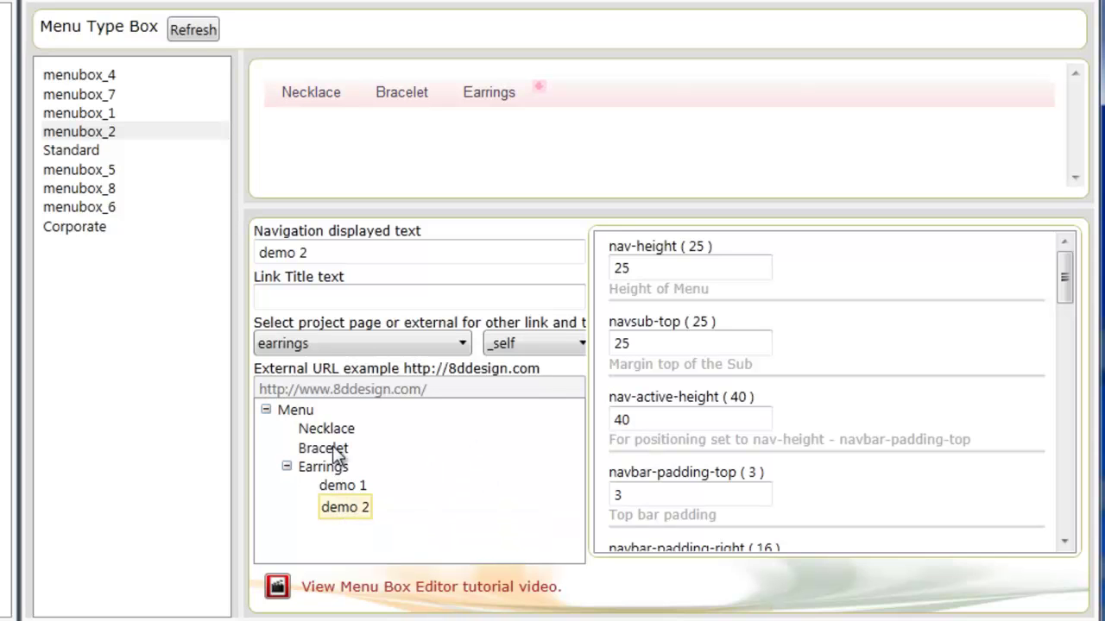
{"action": "left_click", "coordinate": [289, 469]}
{"action": "left_click_drag", "start_coordinate": [321, 450], "coordinate": [328, 429]}
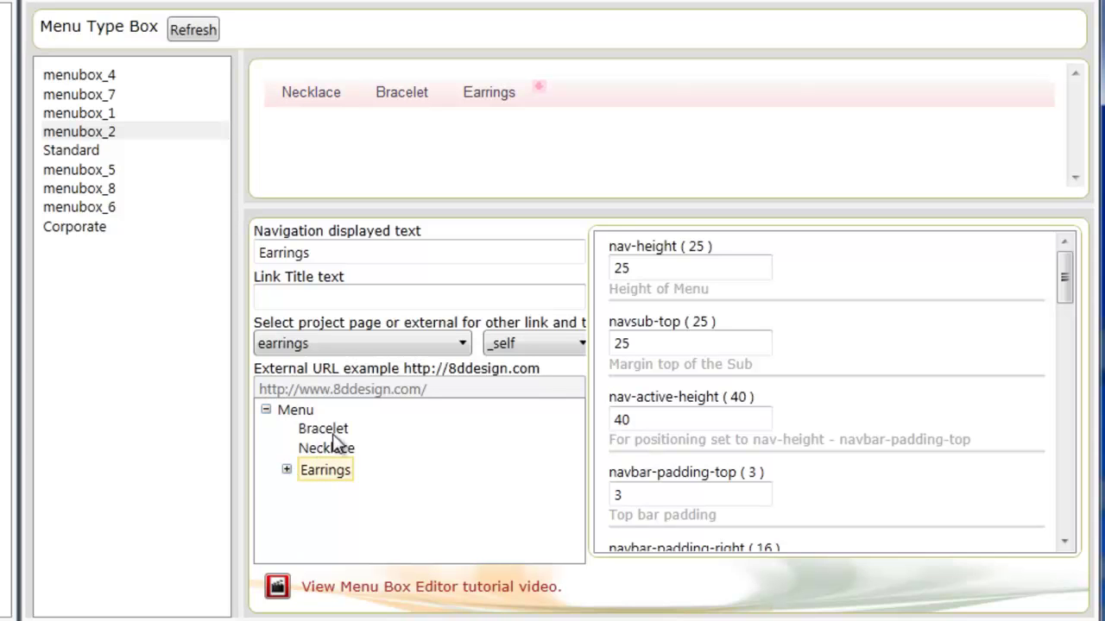
{"action": "left_click", "coordinate": [200, 35]}
{"action": "mouse_move", "coordinate": [489, 92]}
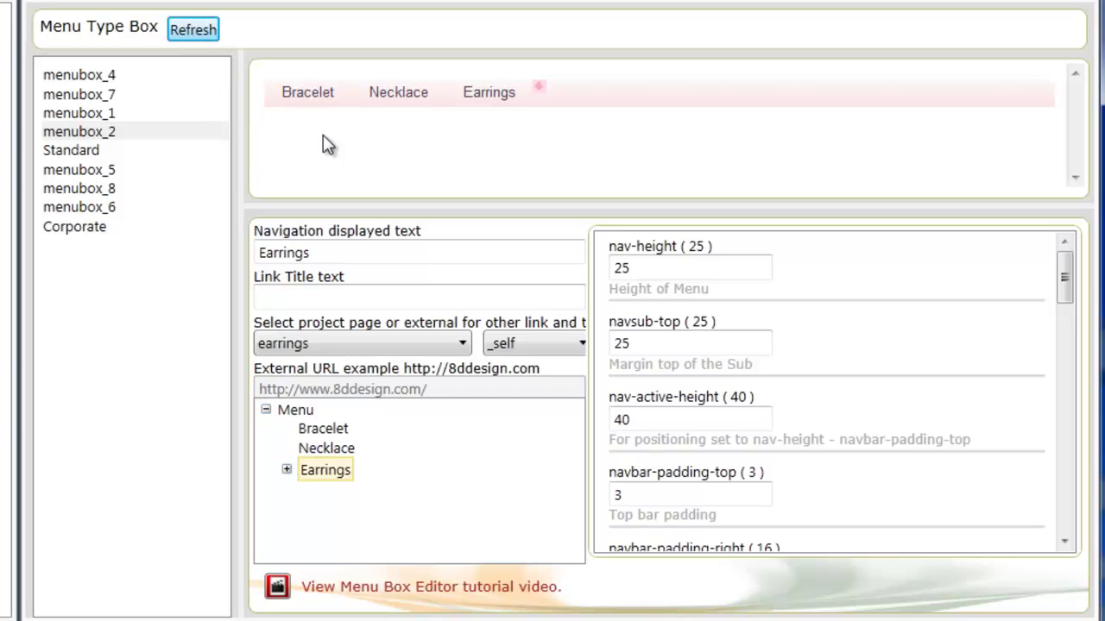
{"action": "left_click", "coordinate": [286, 470]}
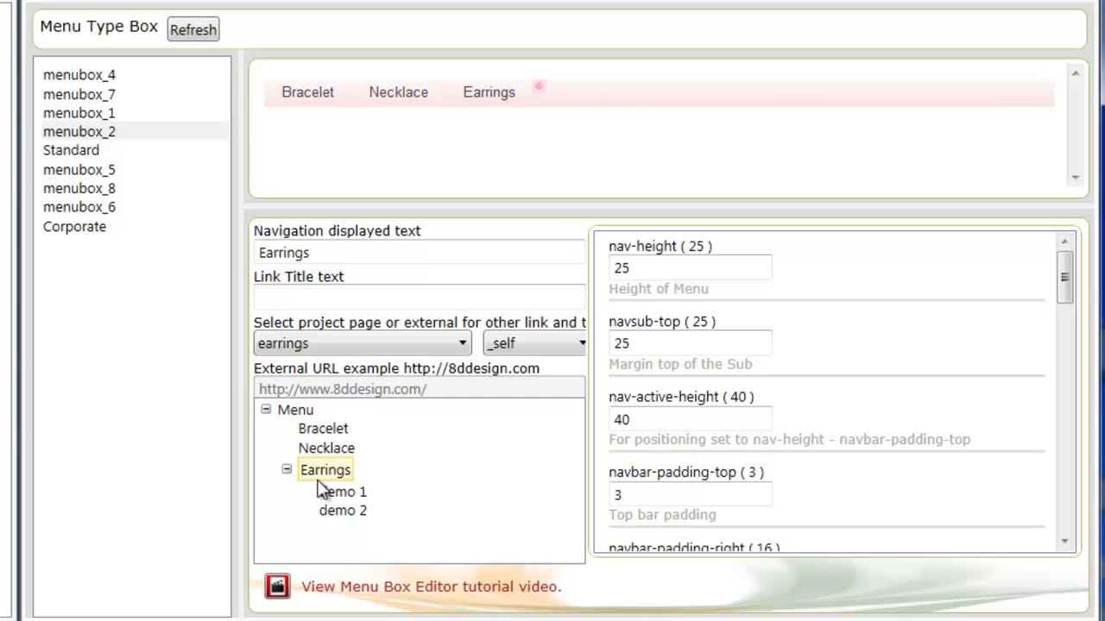
{"action": "left_click_drag", "start_coordinate": [339, 498], "coordinate": [345, 513]}
{"action": "left_click", "coordinate": [197, 30]}
{"action": "mouse_move", "coordinate": [489, 92]}
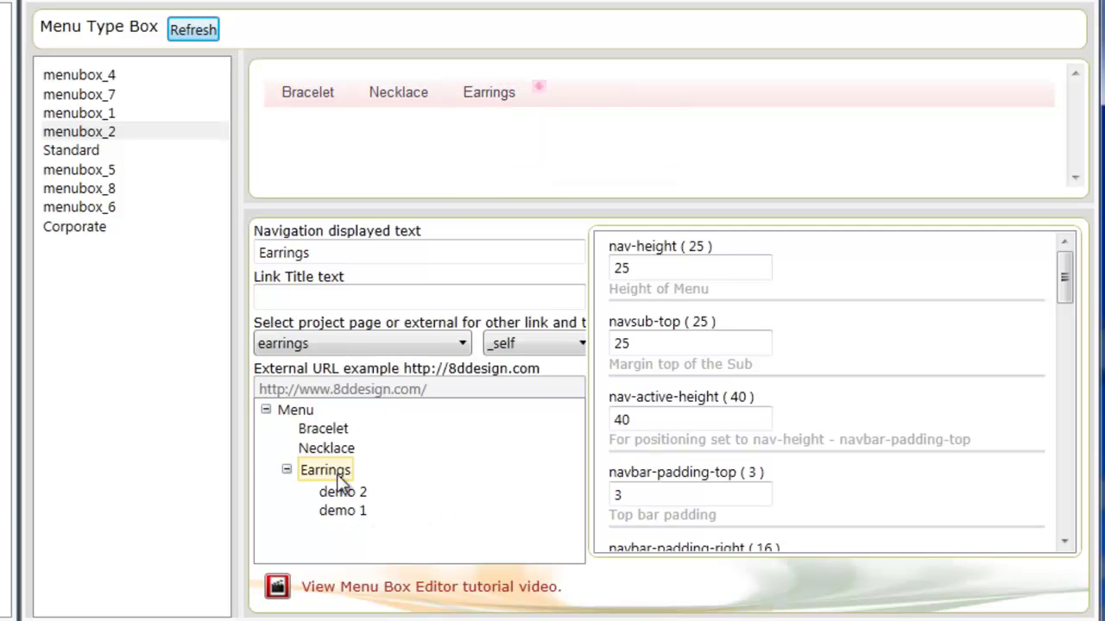
Restore Necklace before Bracelet and demo 1 before demo 2, then collapse Earrings.
{"action": "left_click_drag", "start_coordinate": [315, 434], "coordinate": [321, 451]}
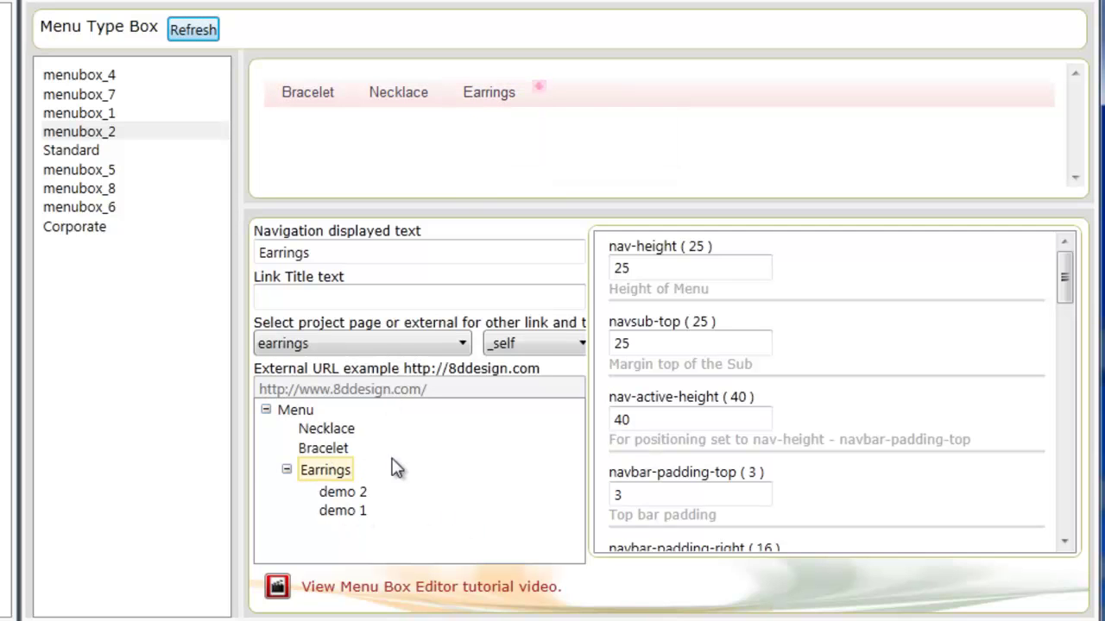
{"action": "left_click_drag", "start_coordinate": [342, 497], "coordinate": [341, 494]}
{"action": "left_click", "coordinate": [287, 470]}
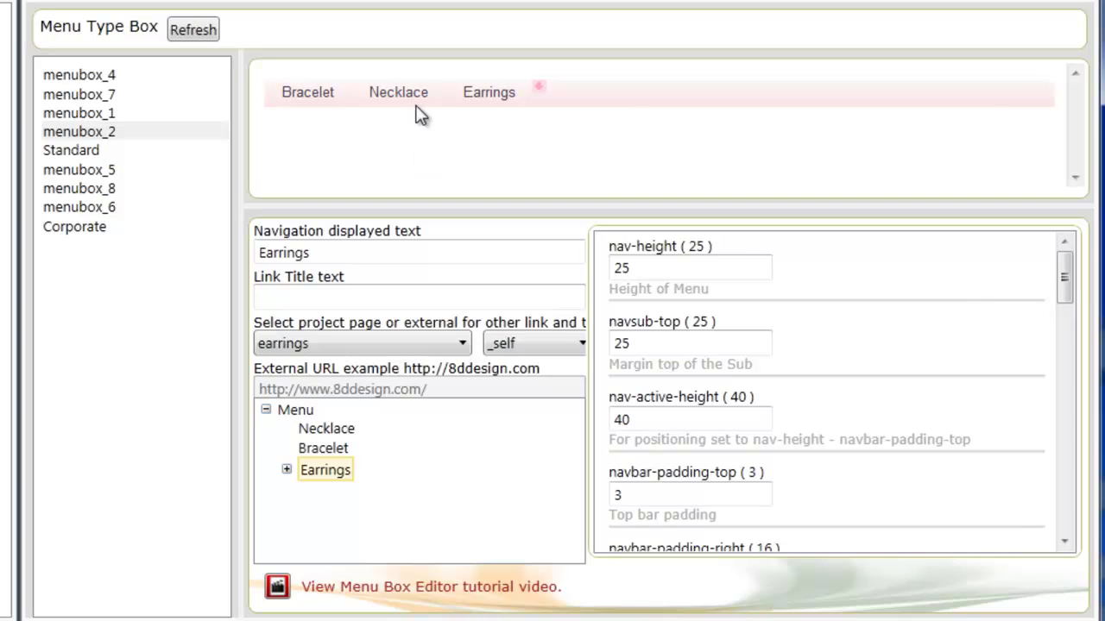
{"action": "mouse_move", "coordinate": [1067, 280]}
{"action": "left_mouse_down"}
{"action": "mouse_move", "coordinate": [1101, 528]}
{"action": "mouse_move", "coordinate": [1068, 279]}
{"action": "left_mouse_up"}
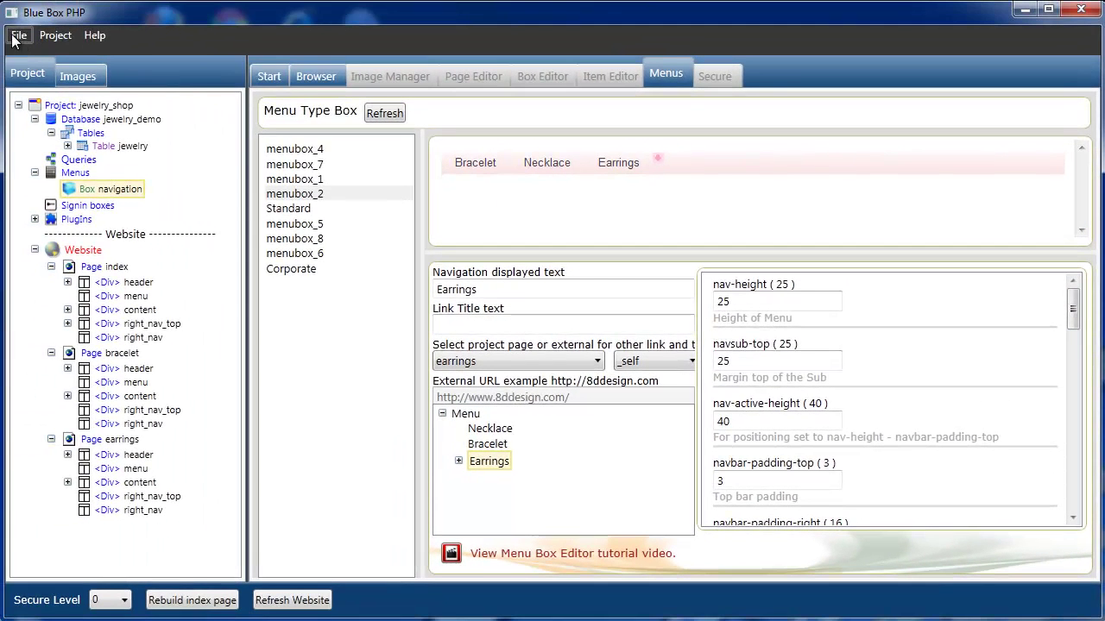
Save the jewelry_shop project and rebuild the index page to preview the pink menu.
{"action": "left_click", "coordinate": [18, 36]}
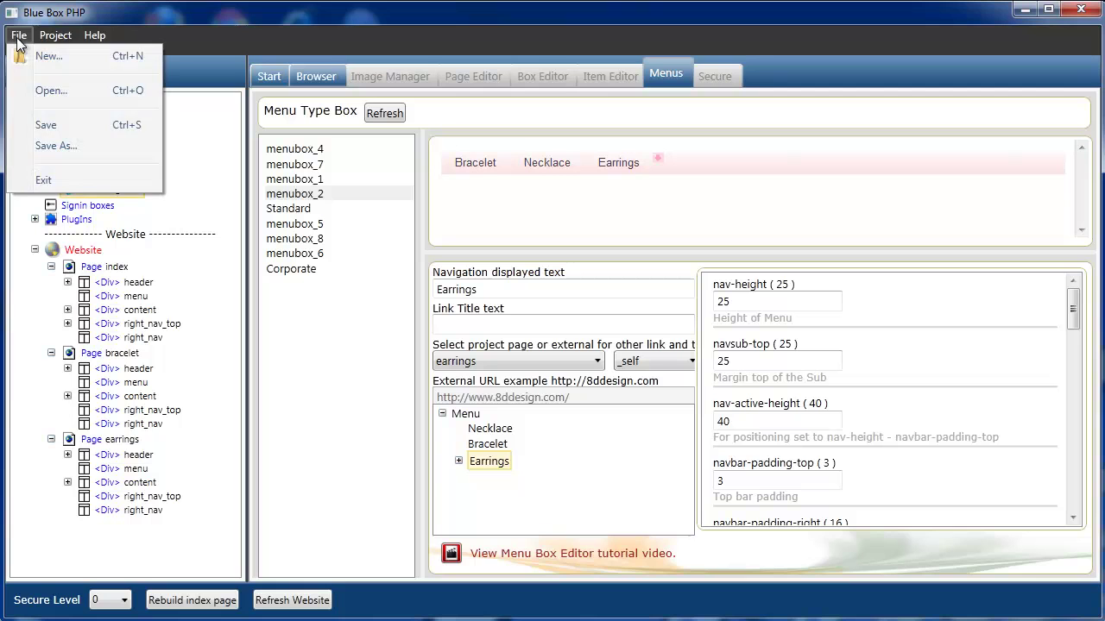
{"action": "left_click", "coordinate": [46, 126]}
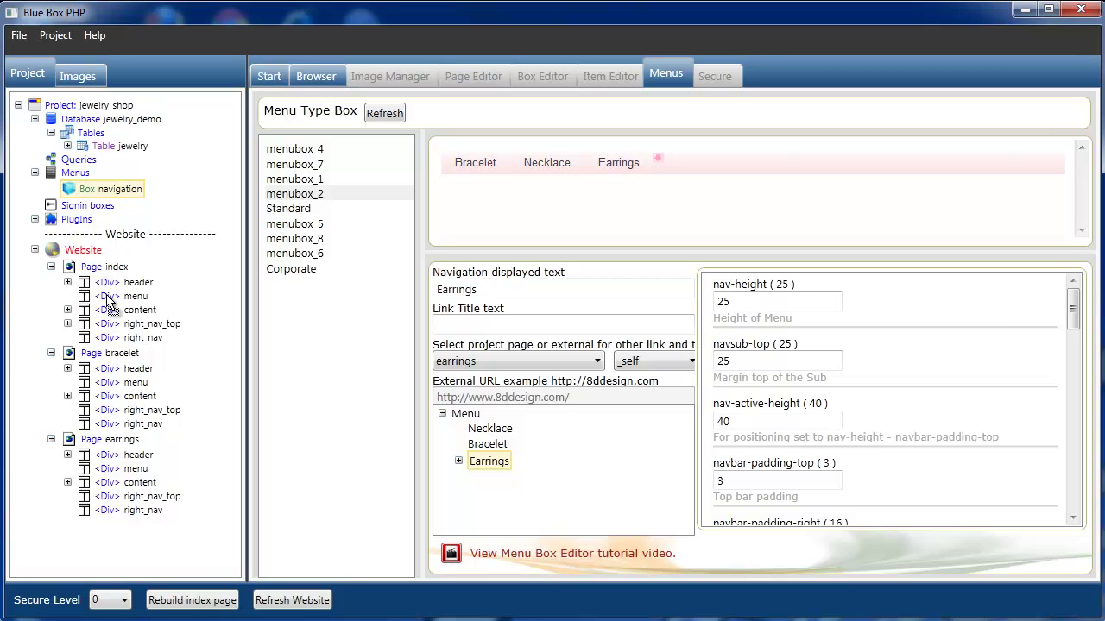
{"action": "left_click", "coordinate": [185, 602]}
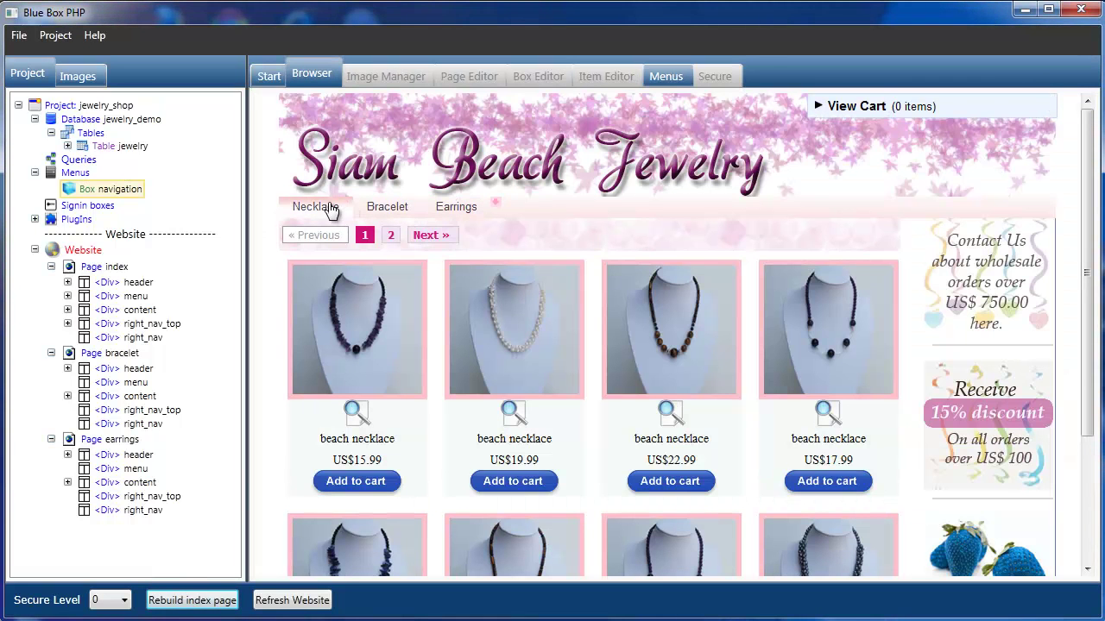
Show the Bracelet page with its four beach bracelets, prices and add-to-cart buttons.
{"action": "left_click", "coordinate": [384, 210]}
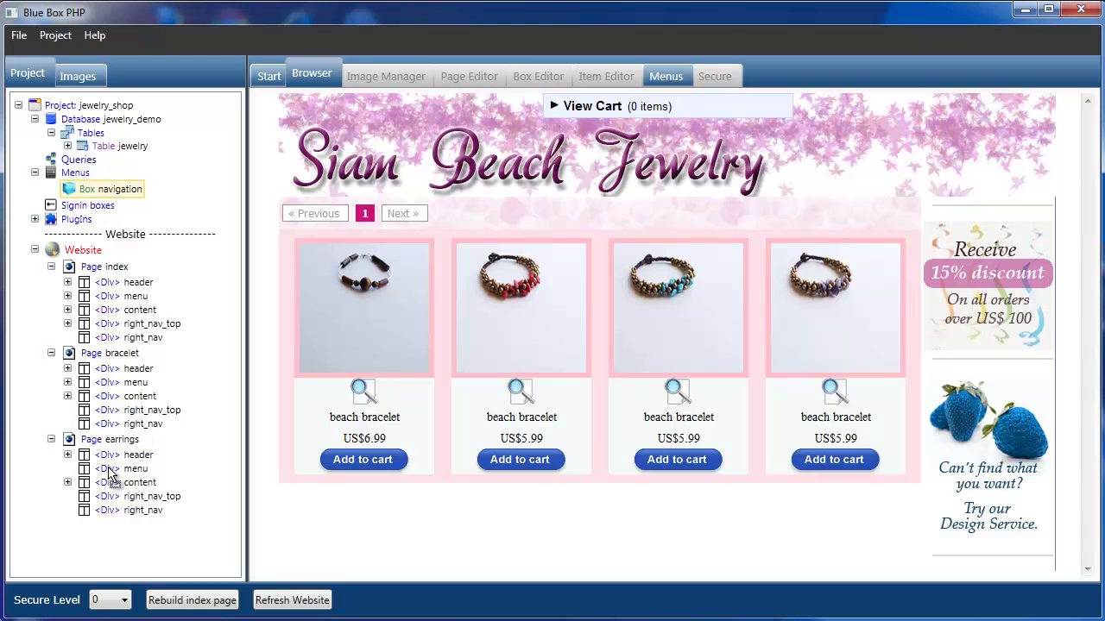
Refresh the website, then switch between the Bracelet, Earrings and Necklace pages through the menu.
{"action": "left_click", "coordinate": [292, 599]}
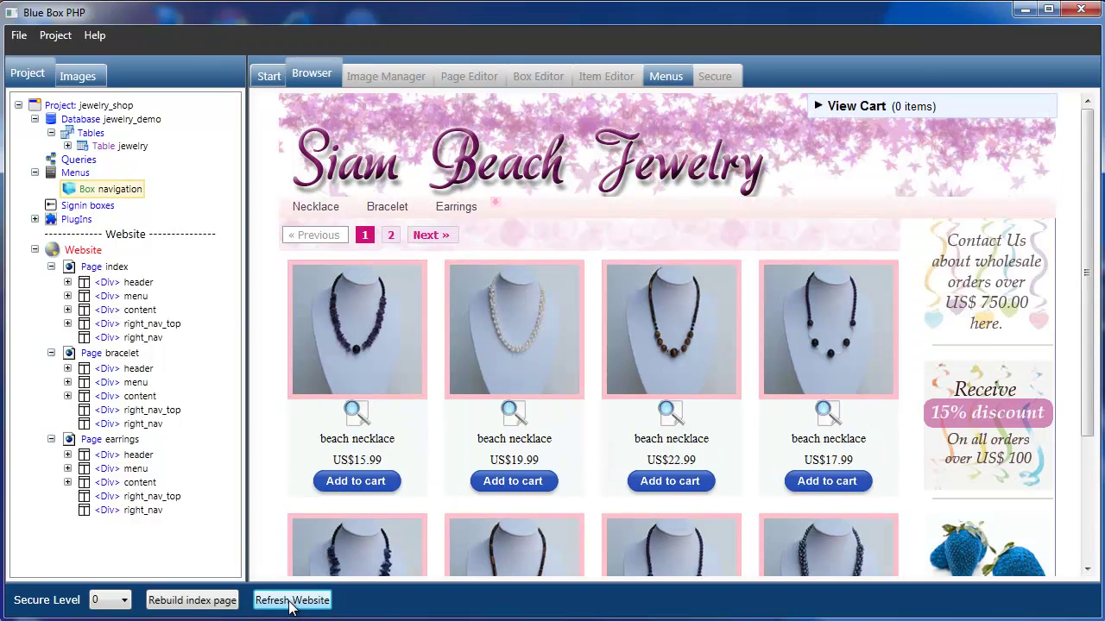
{"action": "left_click", "coordinate": [387, 211]}
{"action": "mouse_move", "coordinate": [456, 207]}
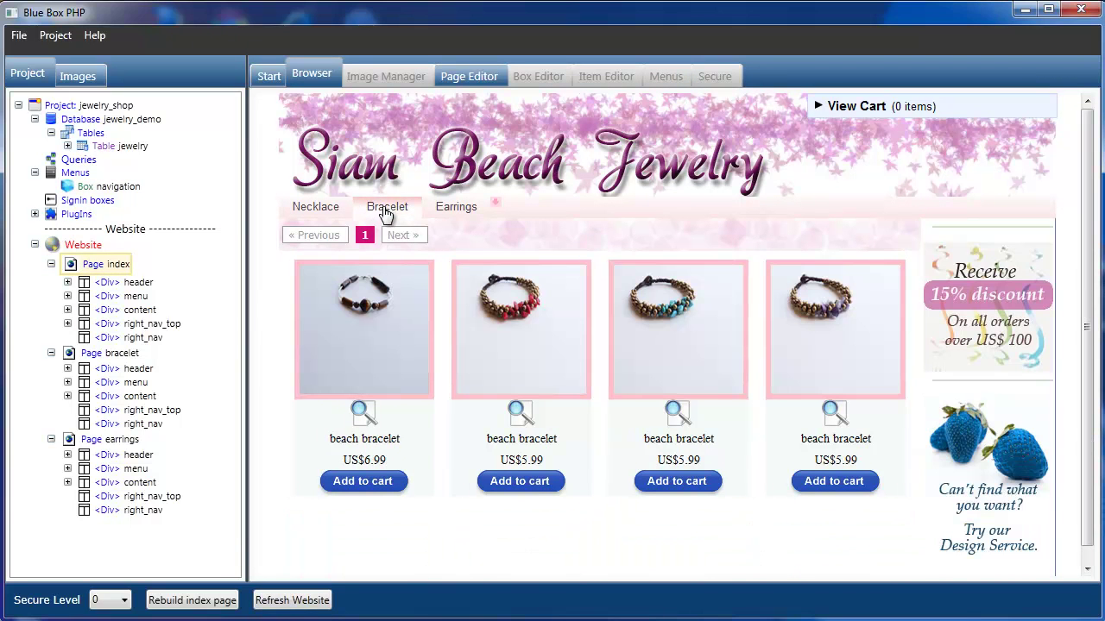
{"action": "left_click", "coordinate": [456, 209]}
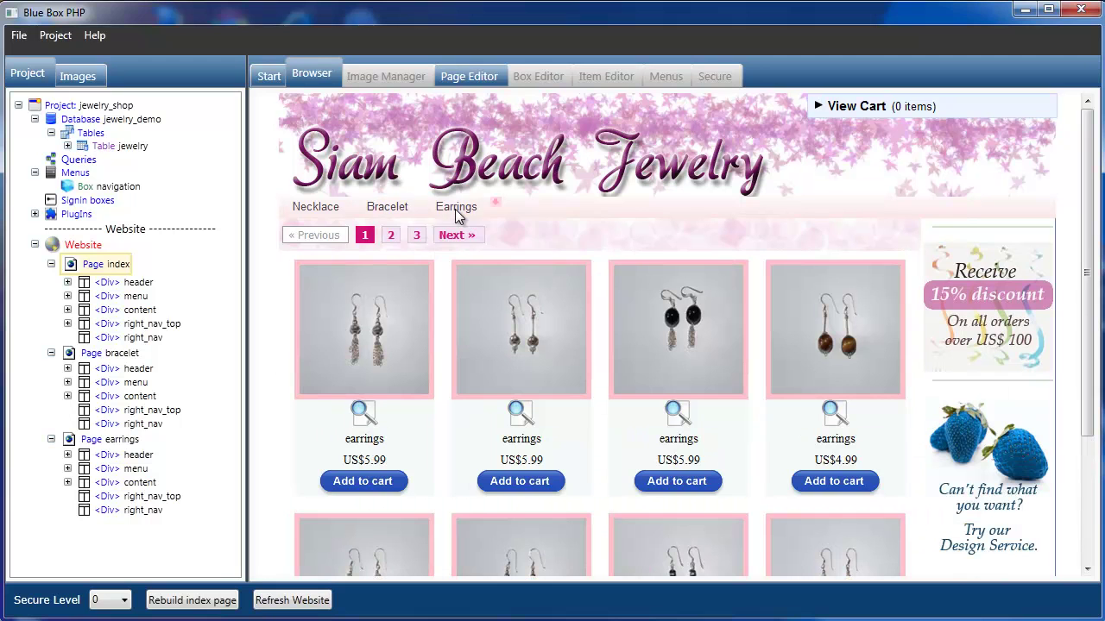
{"action": "left_click", "coordinate": [387, 209]}
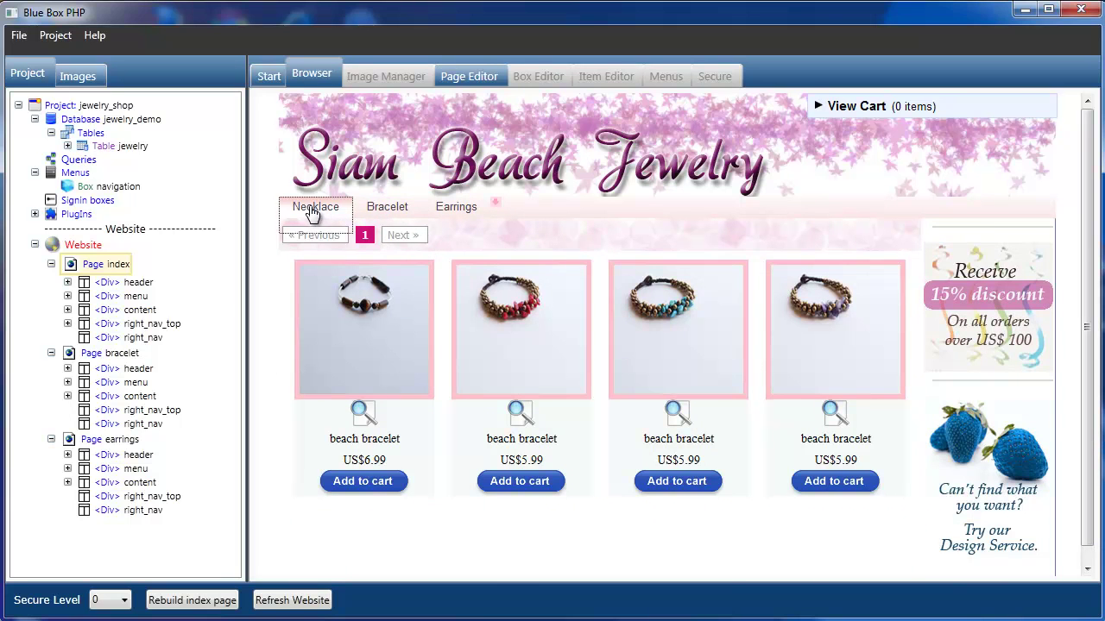
{"action": "left_click", "coordinate": [300, 212]}
{"action": "left_click", "coordinate": [387, 212]}
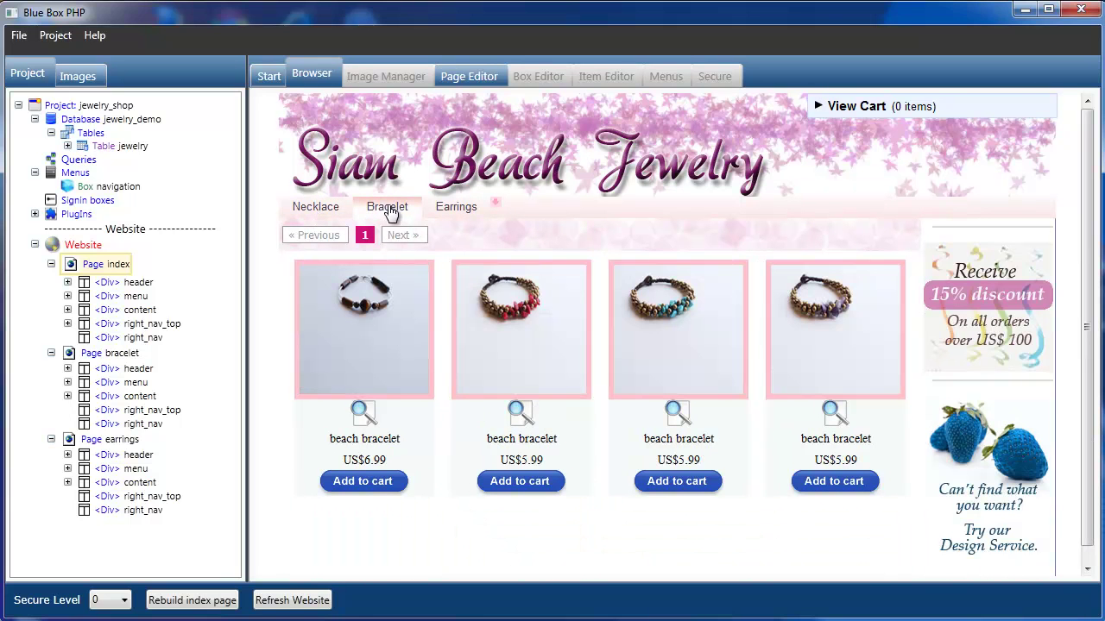
{"action": "left_click", "coordinate": [455, 209]}
{"action": "left_click", "coordinate": [323, 216]}
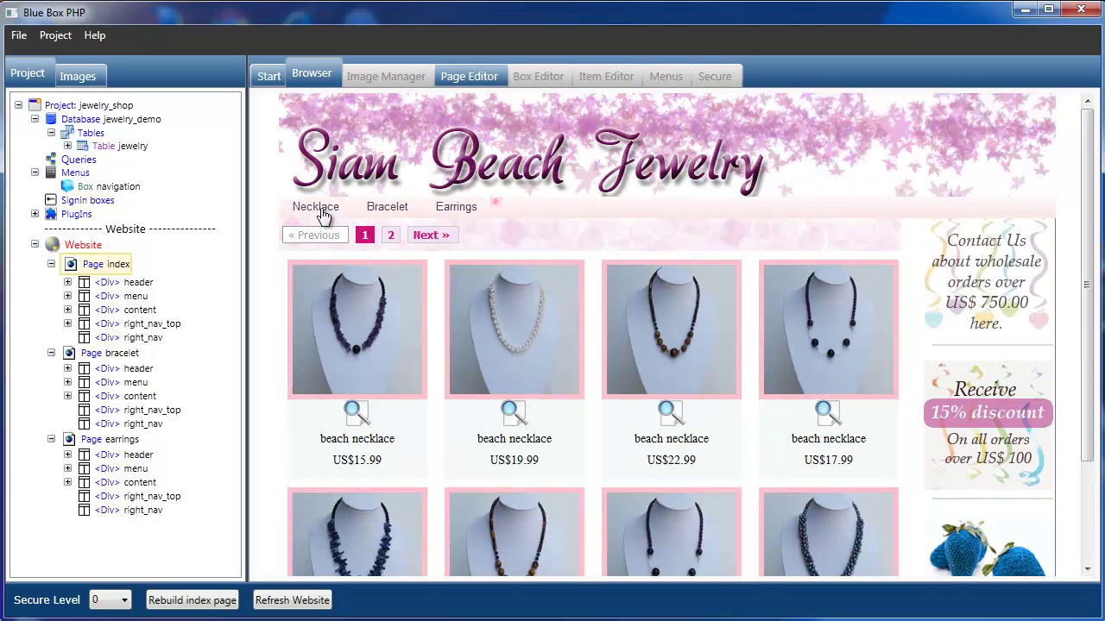